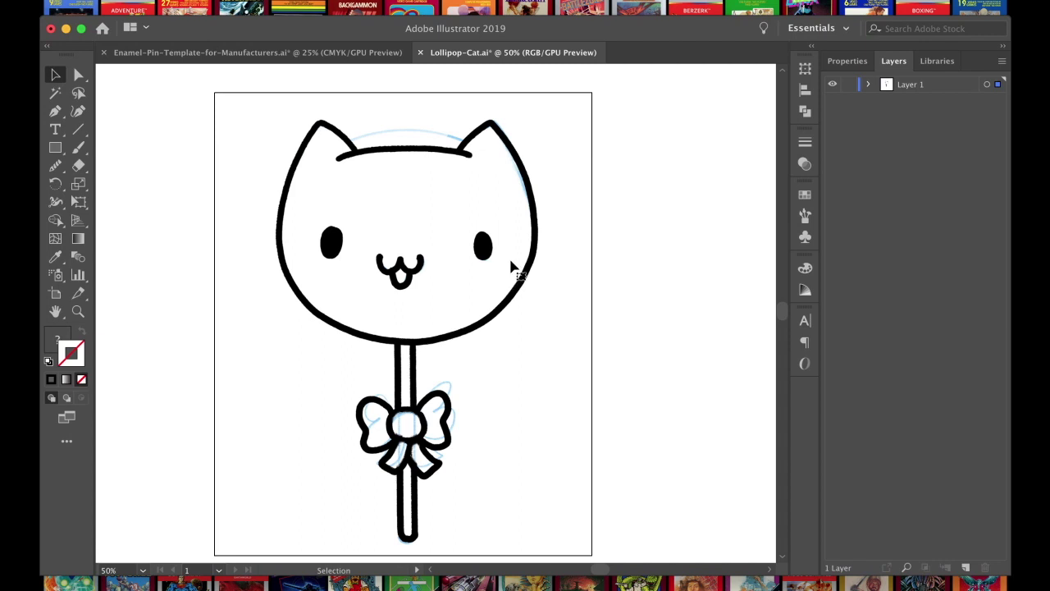
Fade the cat sketch on Layer 1 to 20% opacity, lock it, and add Layer 2 above
click(948, 88)
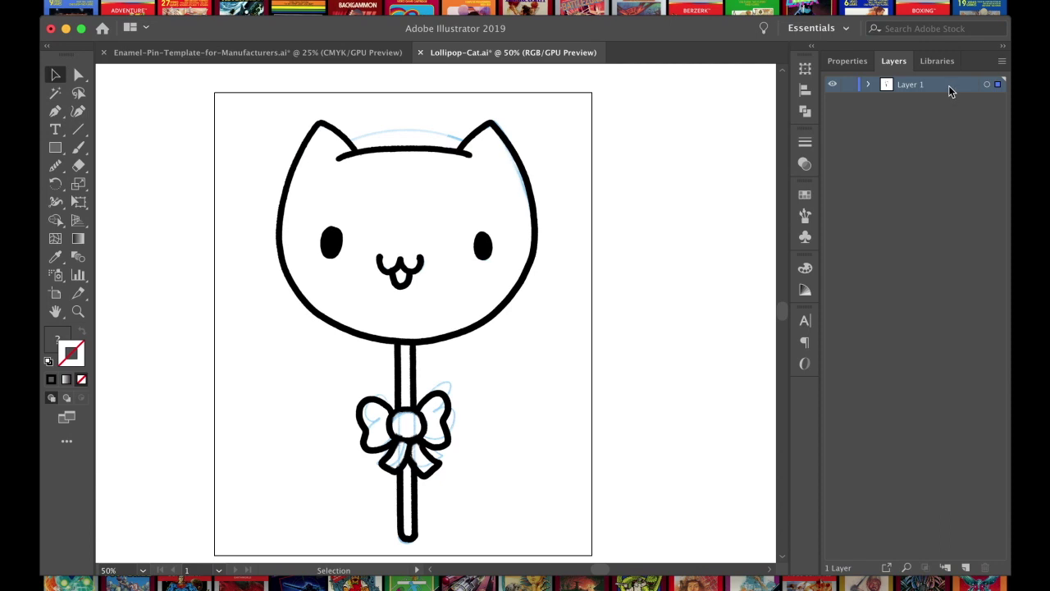
click(986, 84)
click(804, 165)
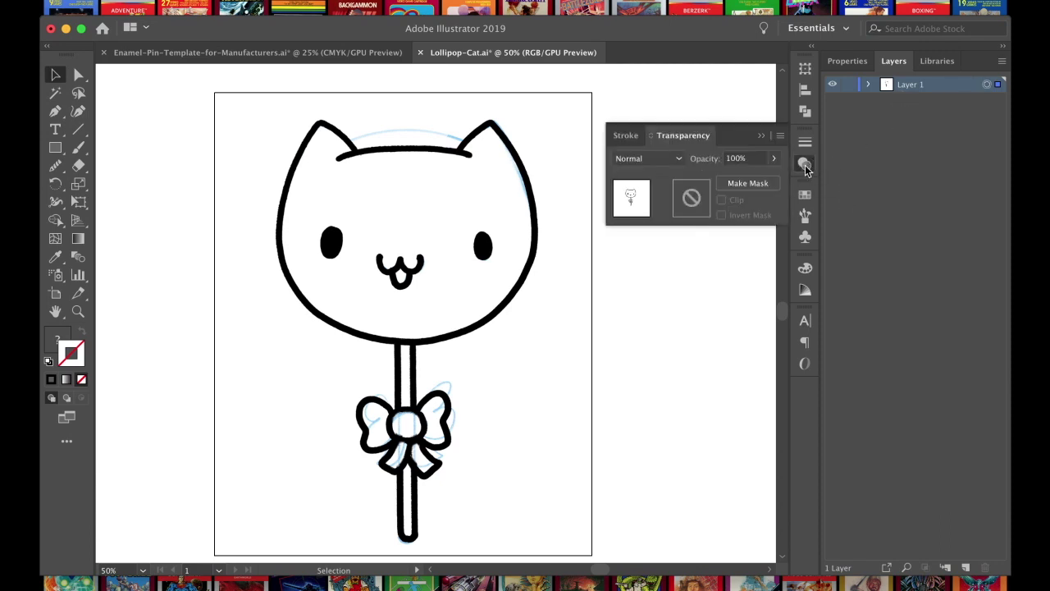
click(774, 159)
drag(746, 180, 726, 179)
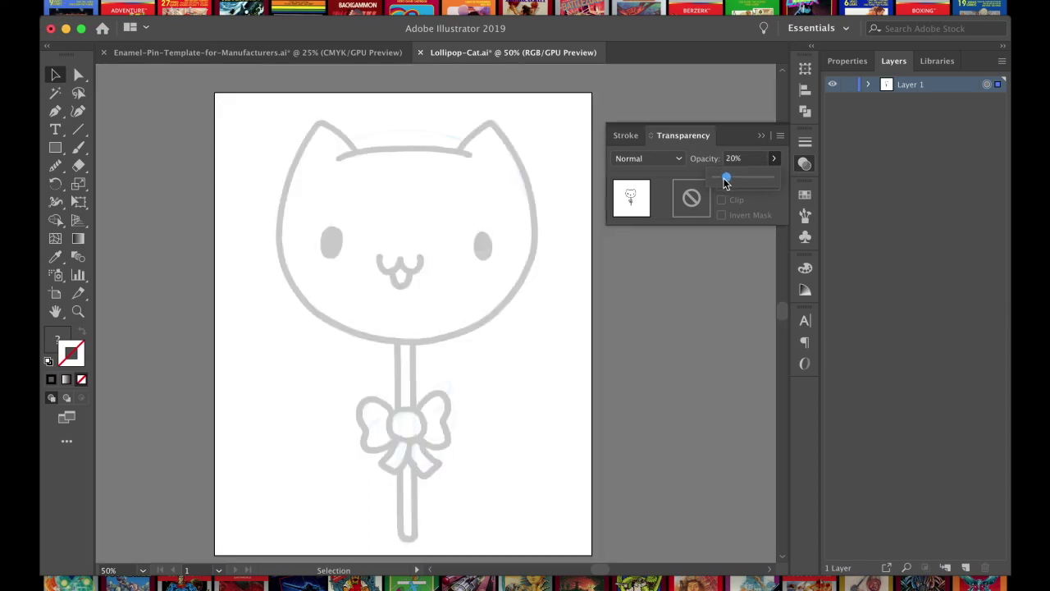
click(921, 167)
click(848, 84)
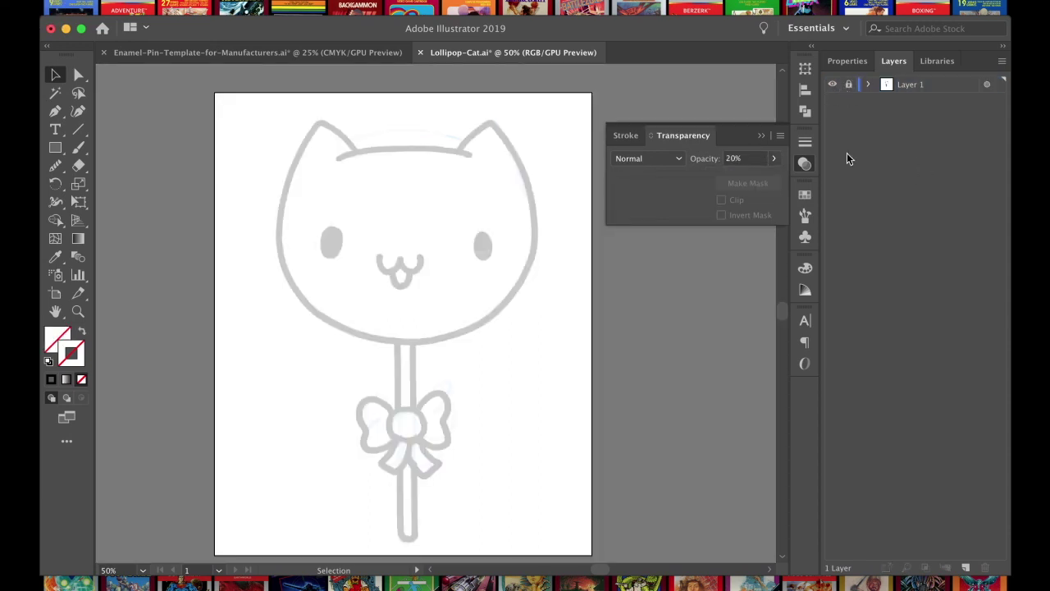
click(966, 567)
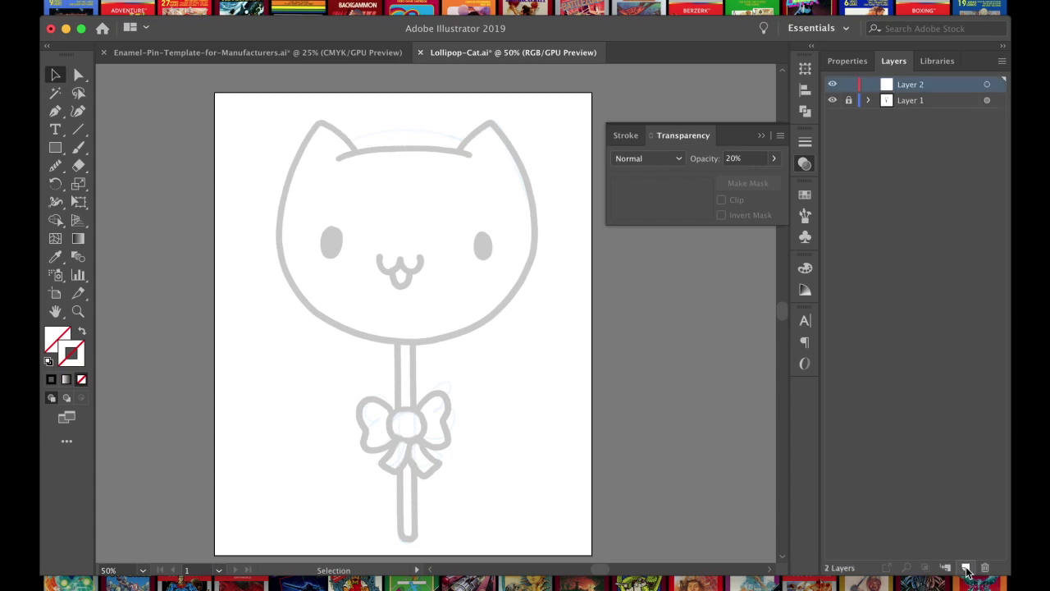
Try a Pen path around the left ear, cheek and head bottom, then discard it
click(55, 113)
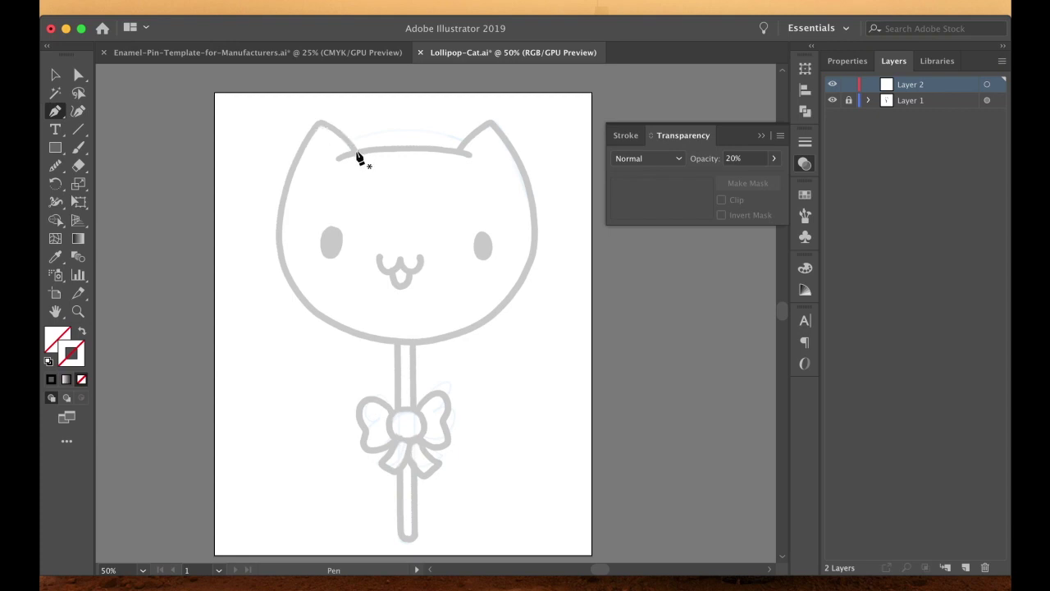
click(355, 150)
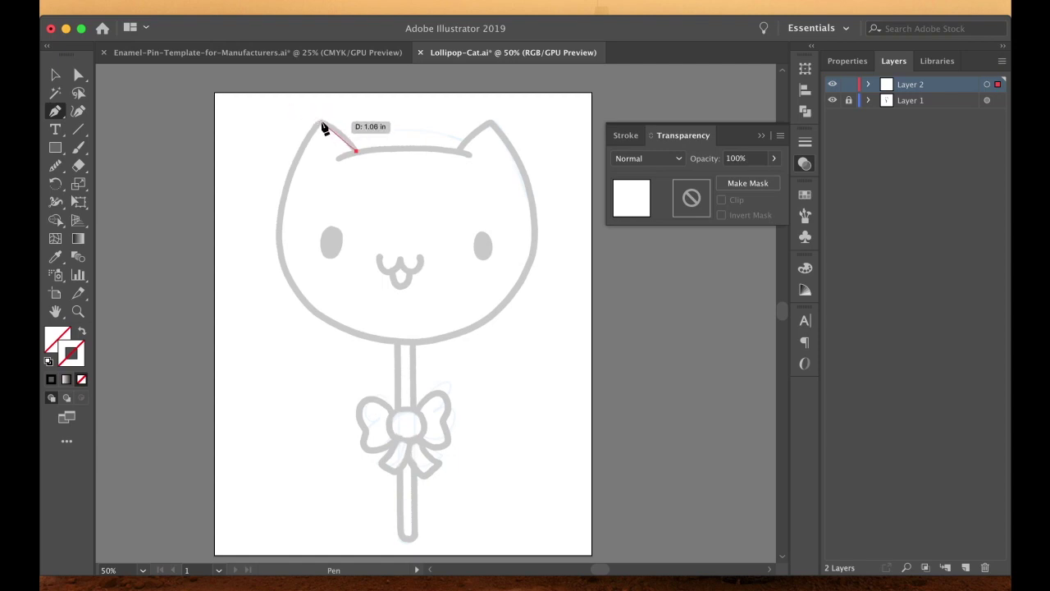
mouse_move(320, 121)
mouse_down()
mouse_move(294, 126)
mouse_move(309, 124)
mouse_up()
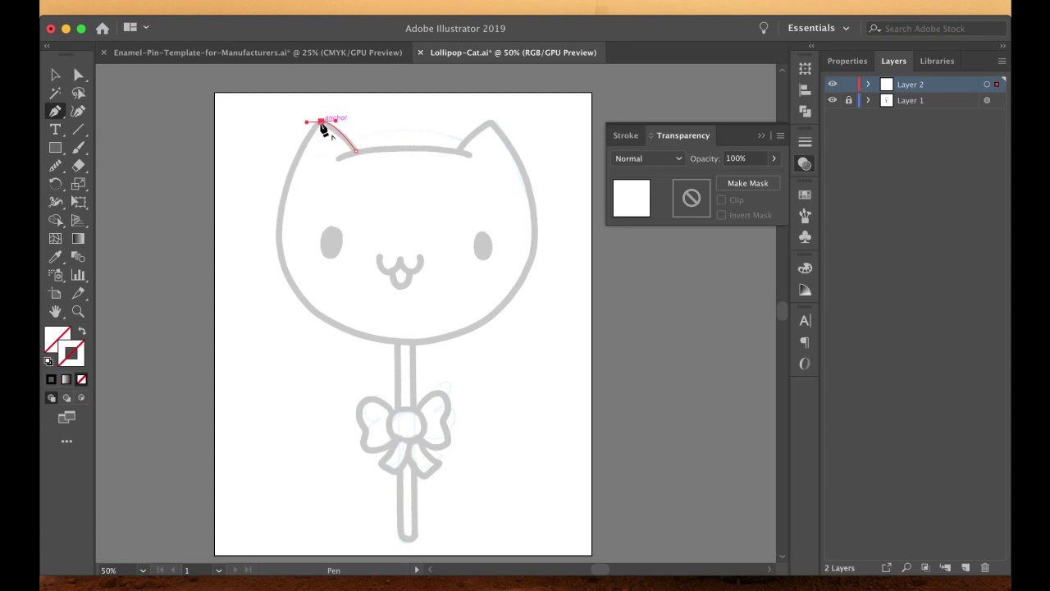
click(320, 122)
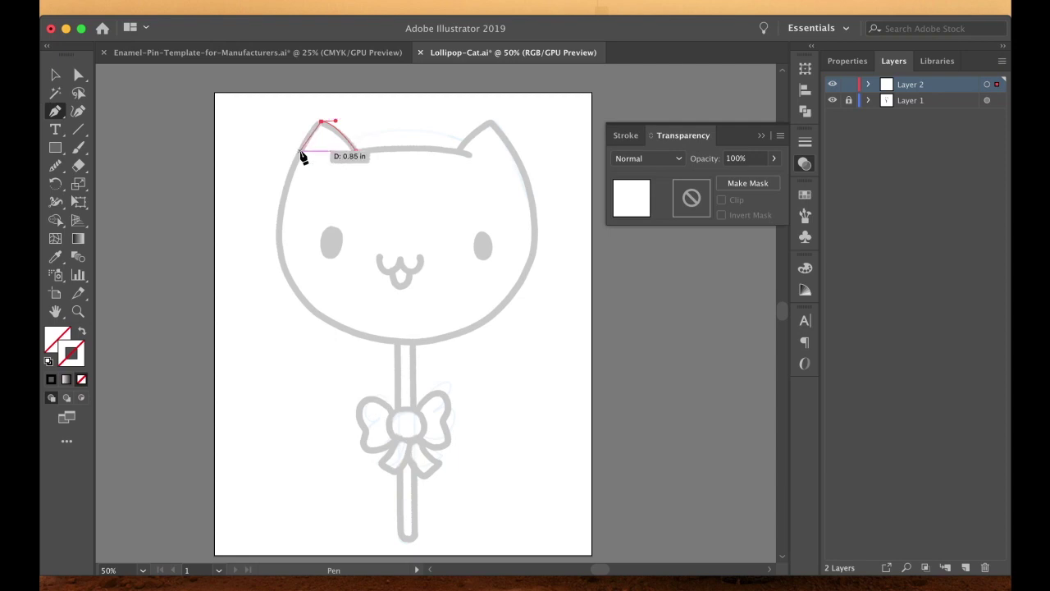
drag(300, 153, 284, 264)
drag(282, 259, 325, 324)
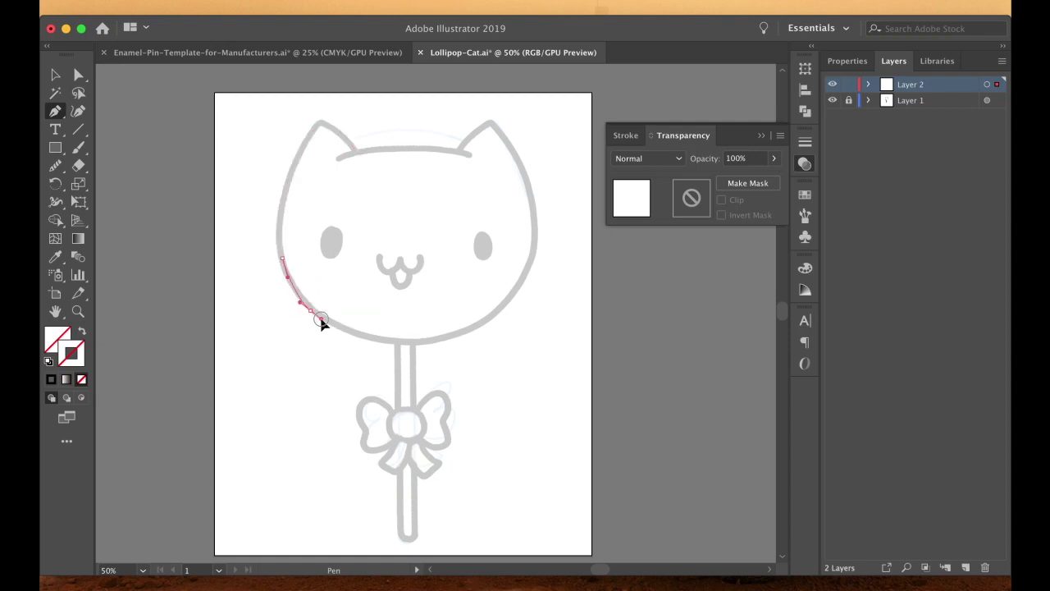
drag(382, 339, 427, 344)
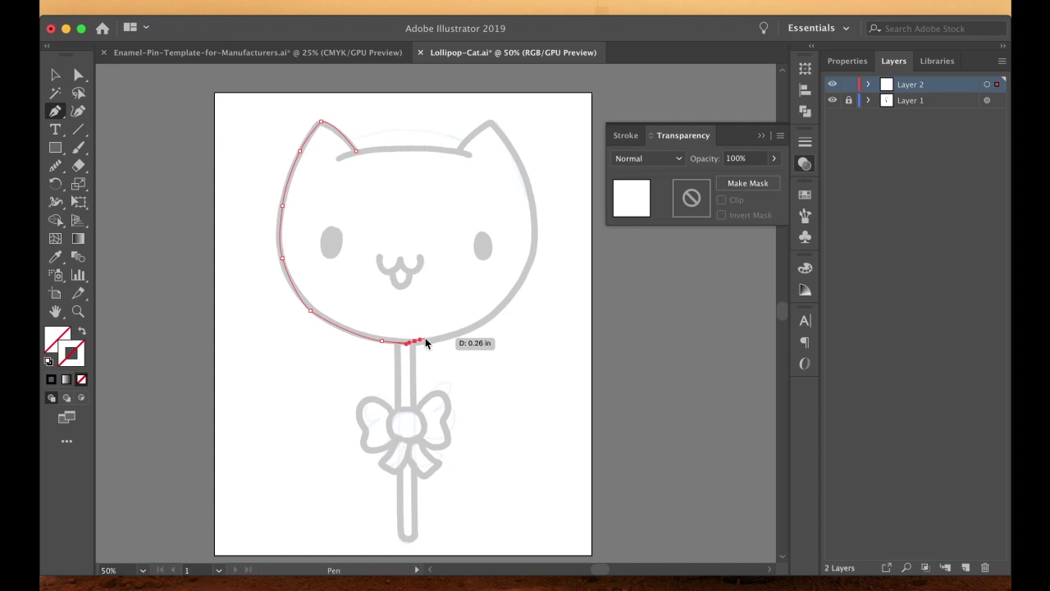
key(v)
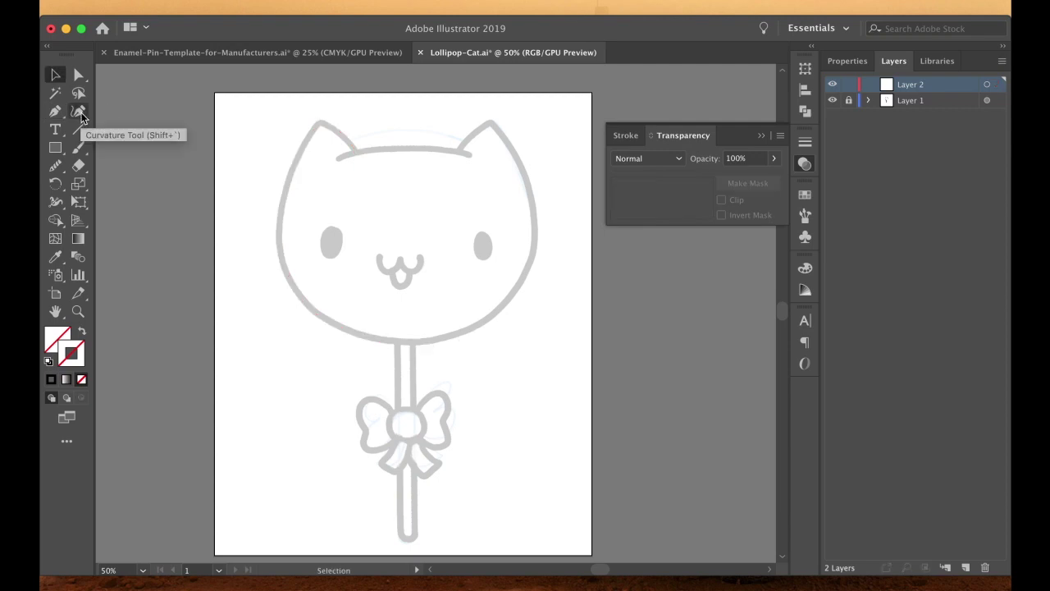
With the Curvature tool, set the stroke to black at 5 pt weight
click(79, 112)
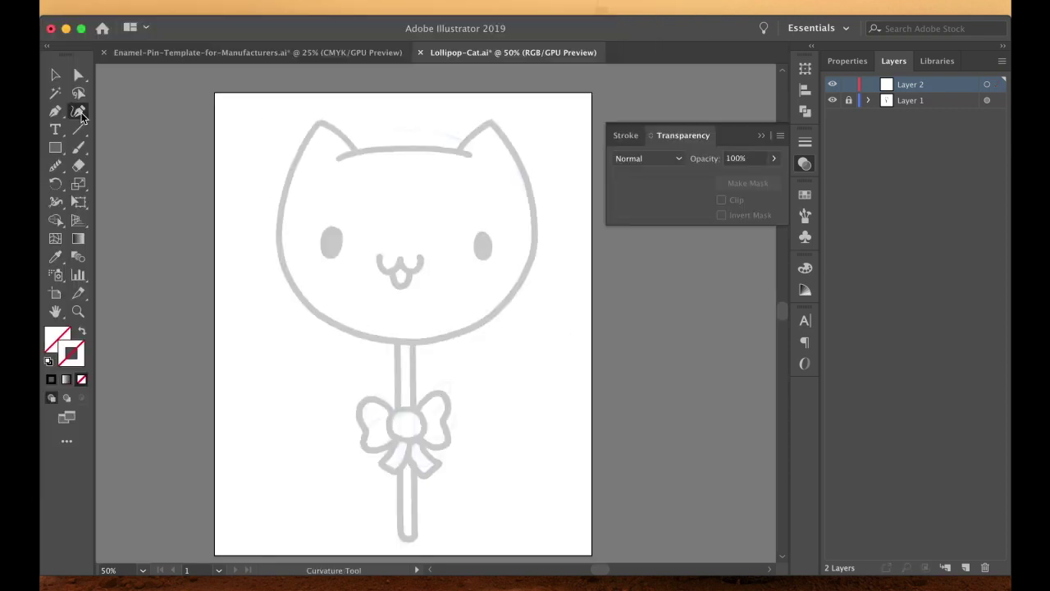
double_click(77, 363)
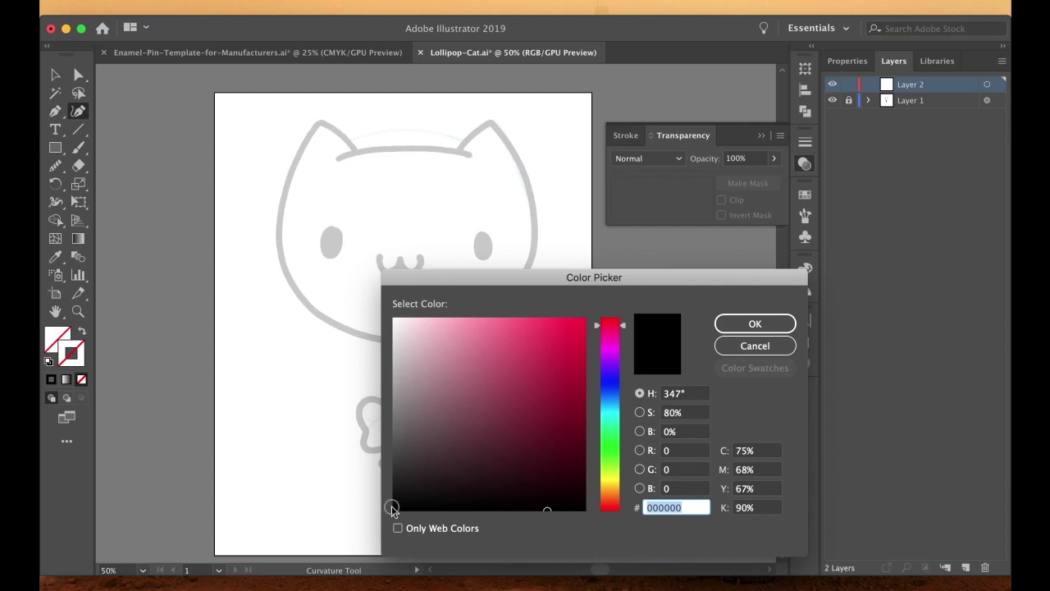
click(394, 508)
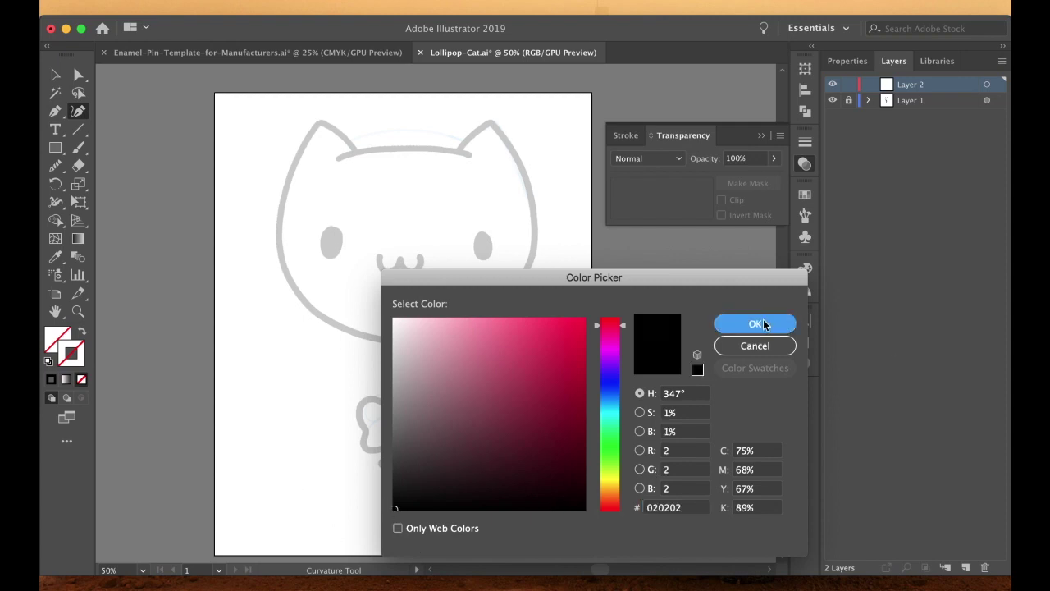
click(763, 323)
click(805, 142)
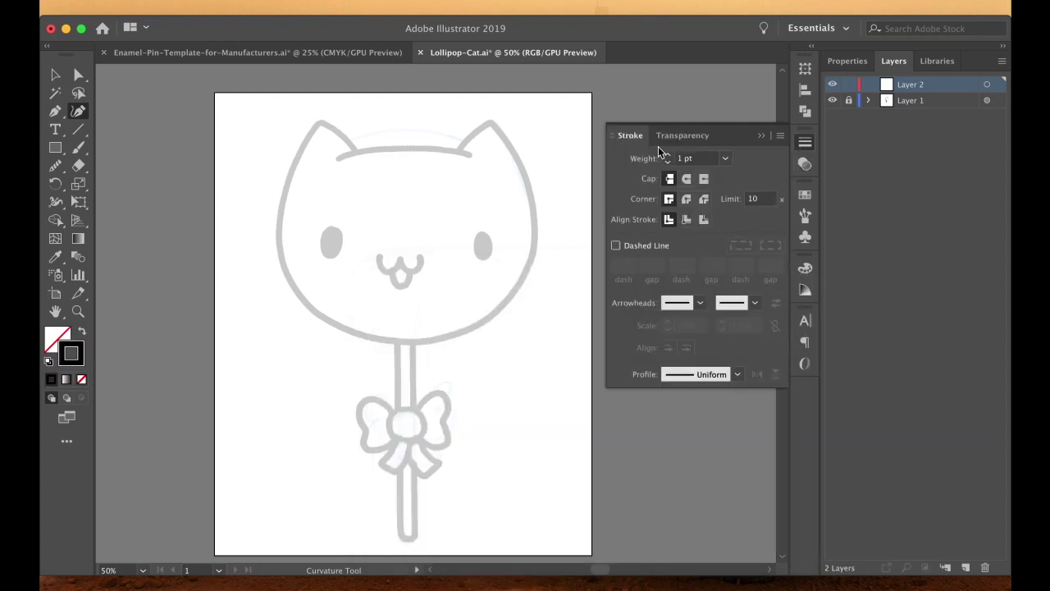
click(668, 154)
click(668, 154)
click(668, 154)
click(668, 154)
click(669, 162)
Trace the head's outline from the left ear tip down the cheek and along the bottom
click(320, 122)
click(294, 161)
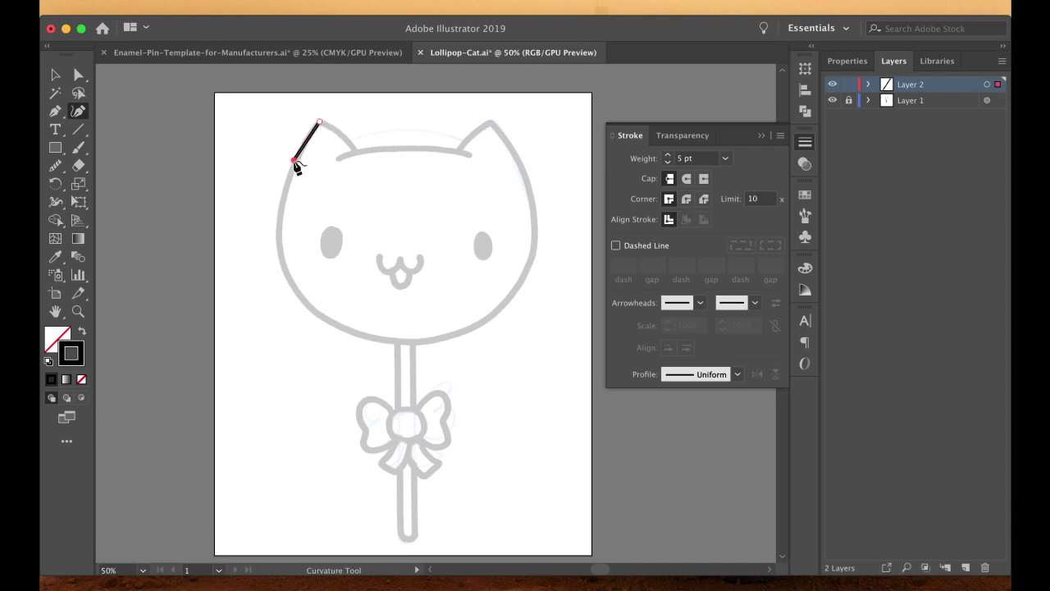
click(279, 213)
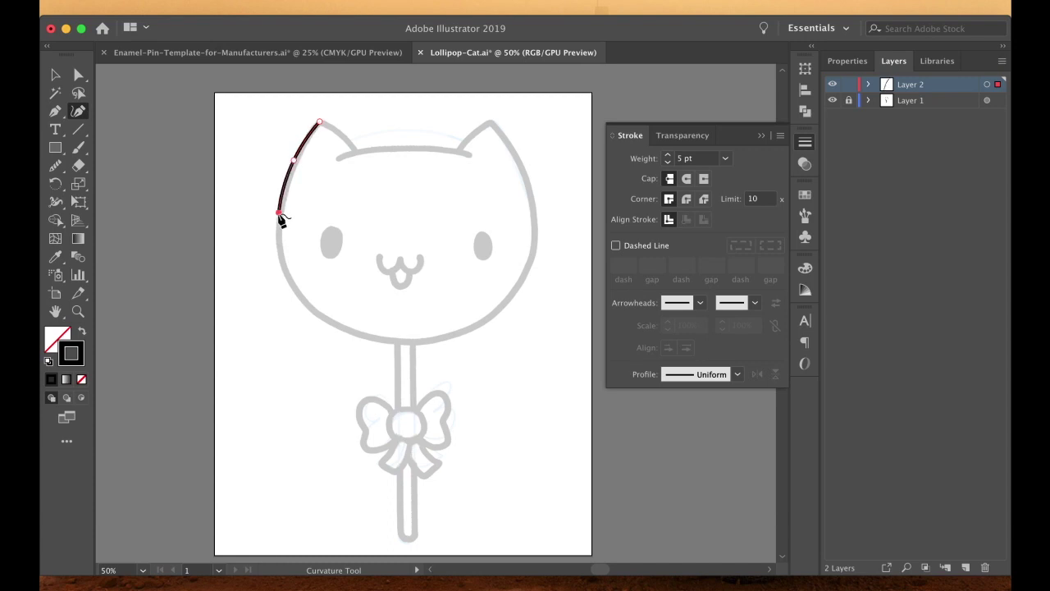
click(280, 257)
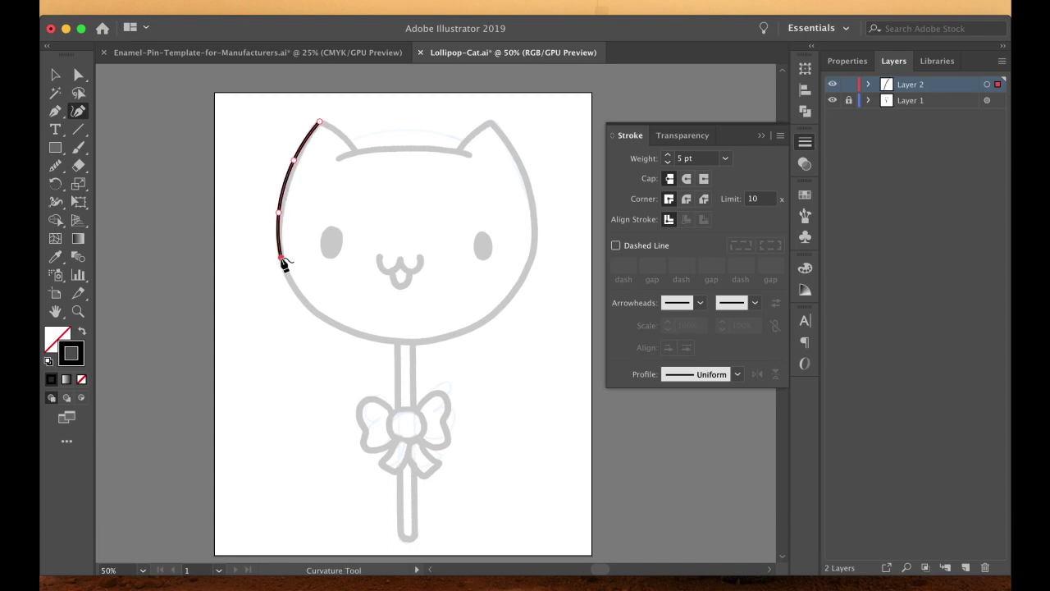
click(304, 302)
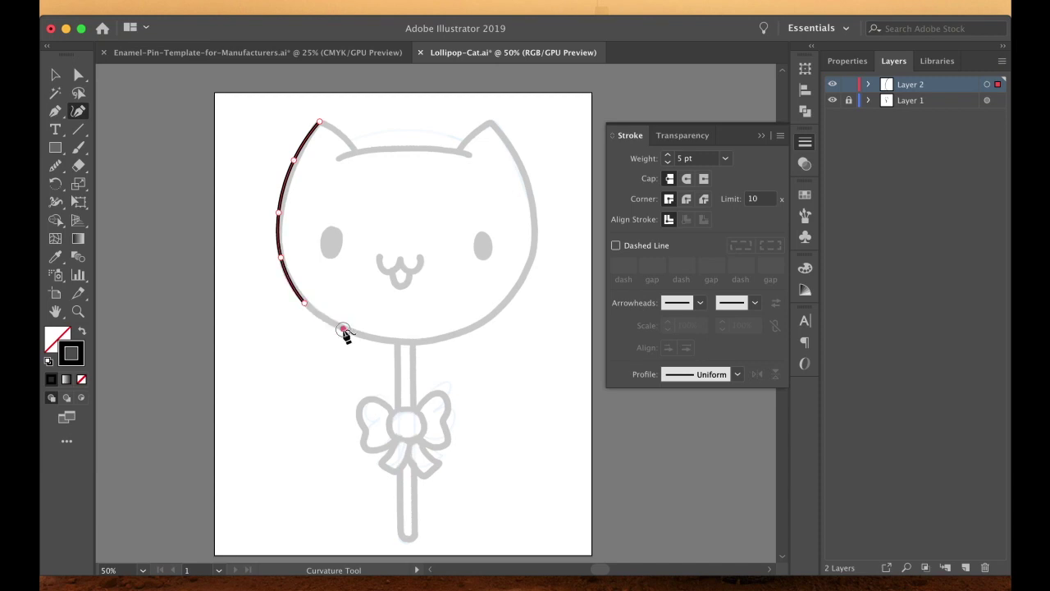
click(343, 329)
click(401, 342)
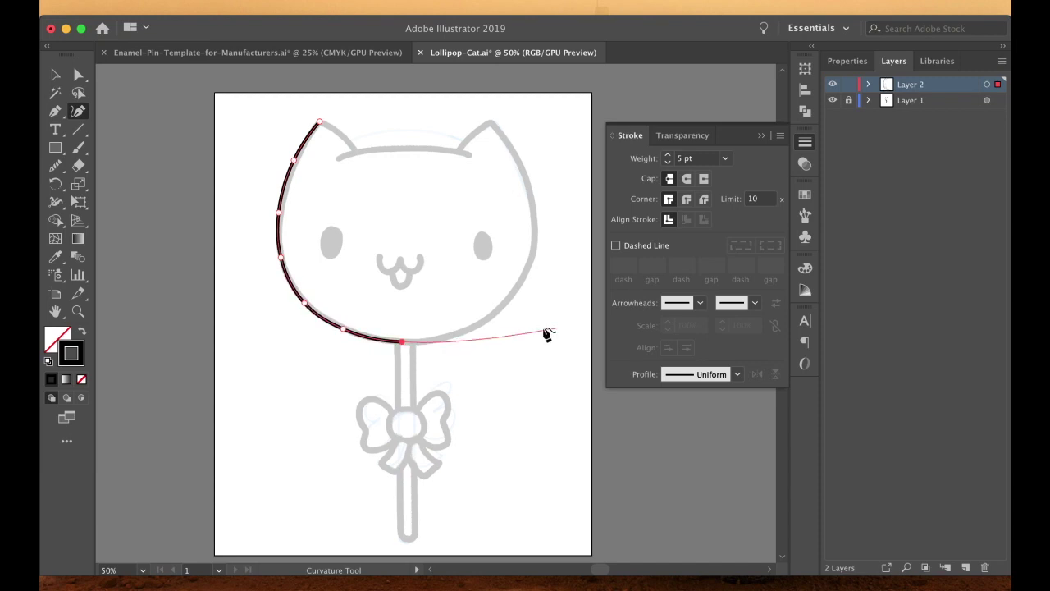
click(447, 338)
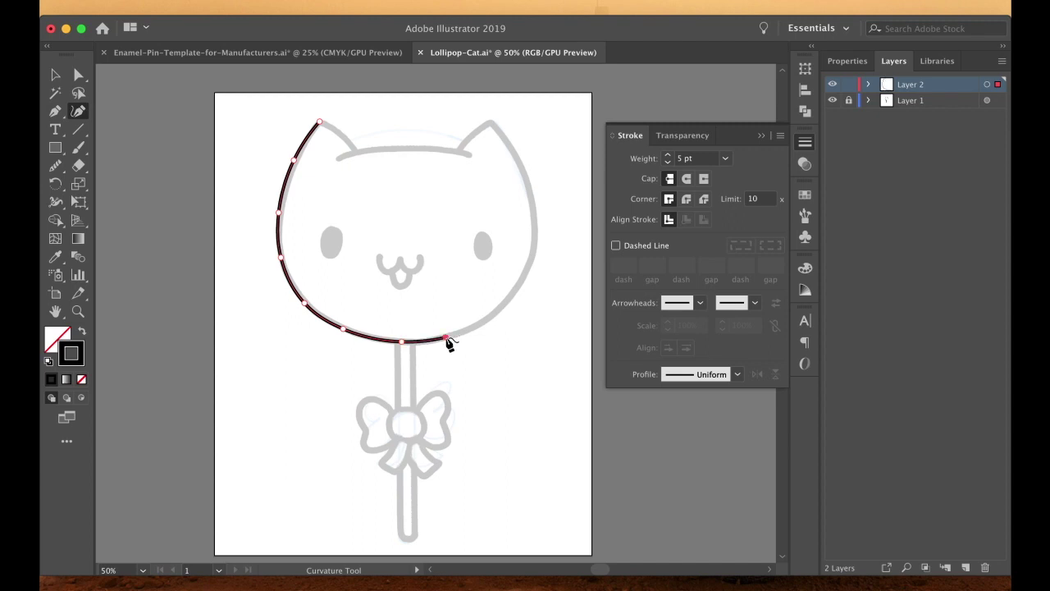
key(v)
click(467, 352)
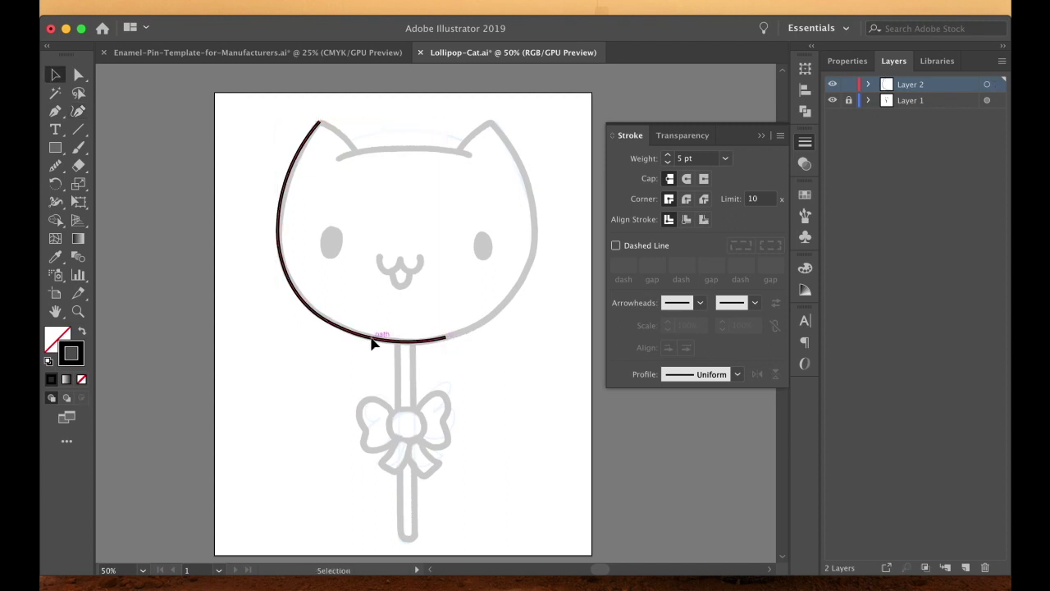
Select the traced head curve and switch to the Smooth tool to refine it
click(372, 343)
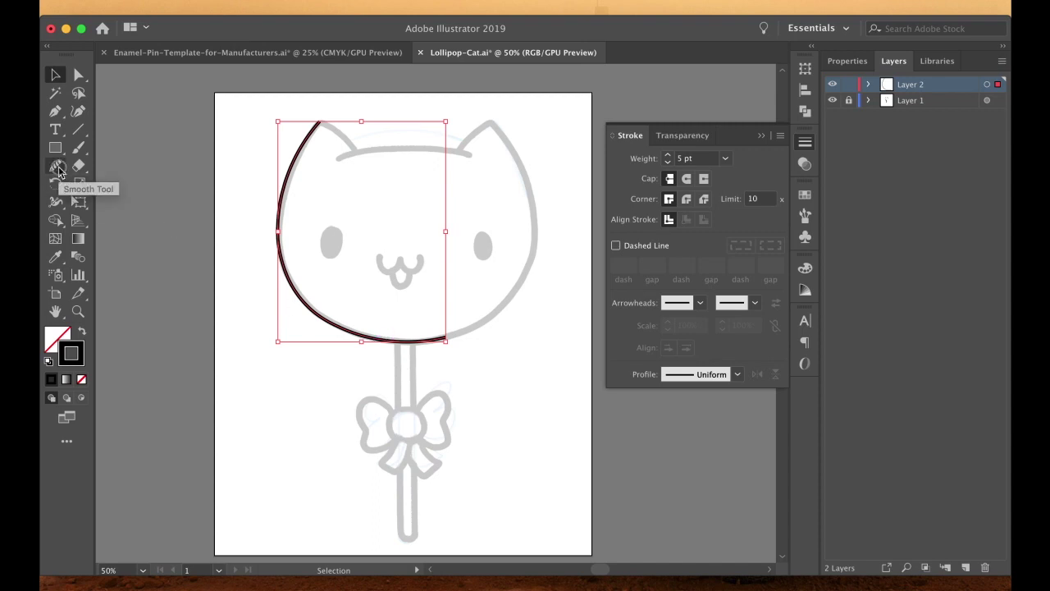
click(57, 167)
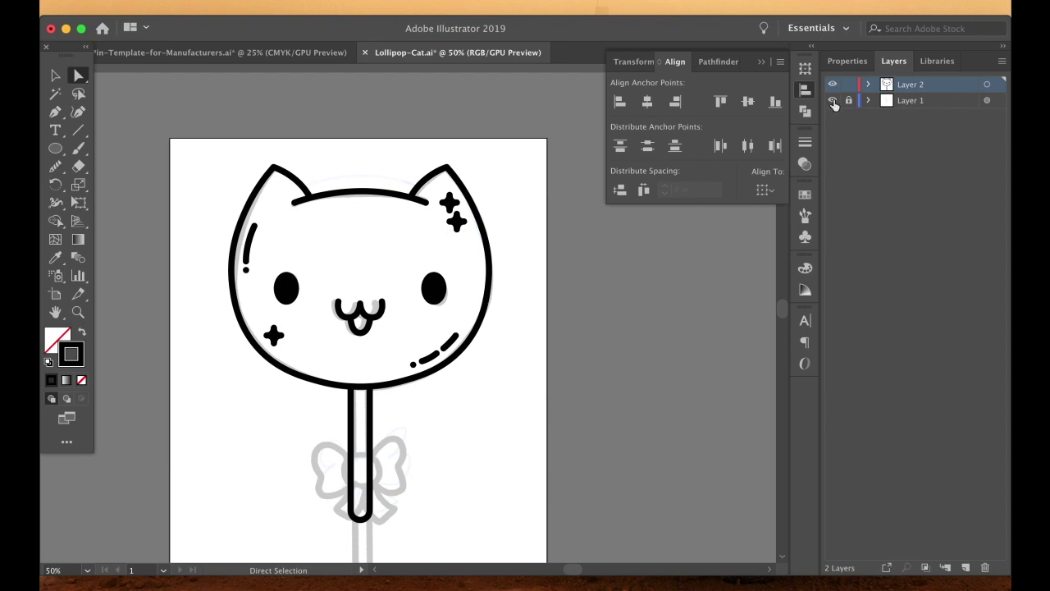
Hide the sketch layer, lock the line-art Layer 2, and place a new Layer 3 beneath it
click(832, 100)
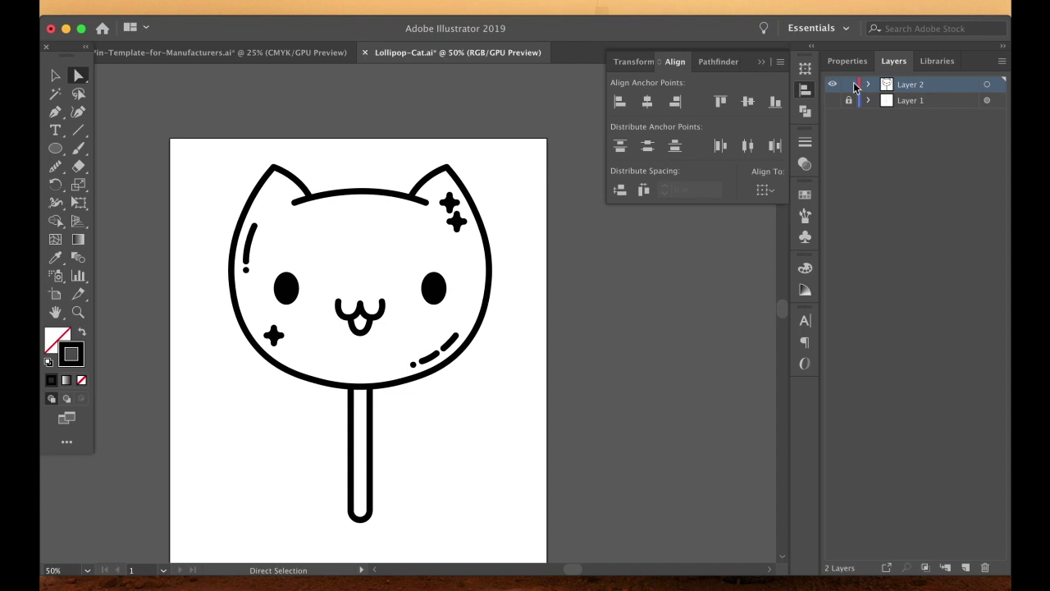
click(848, 84)
click(966, 567)
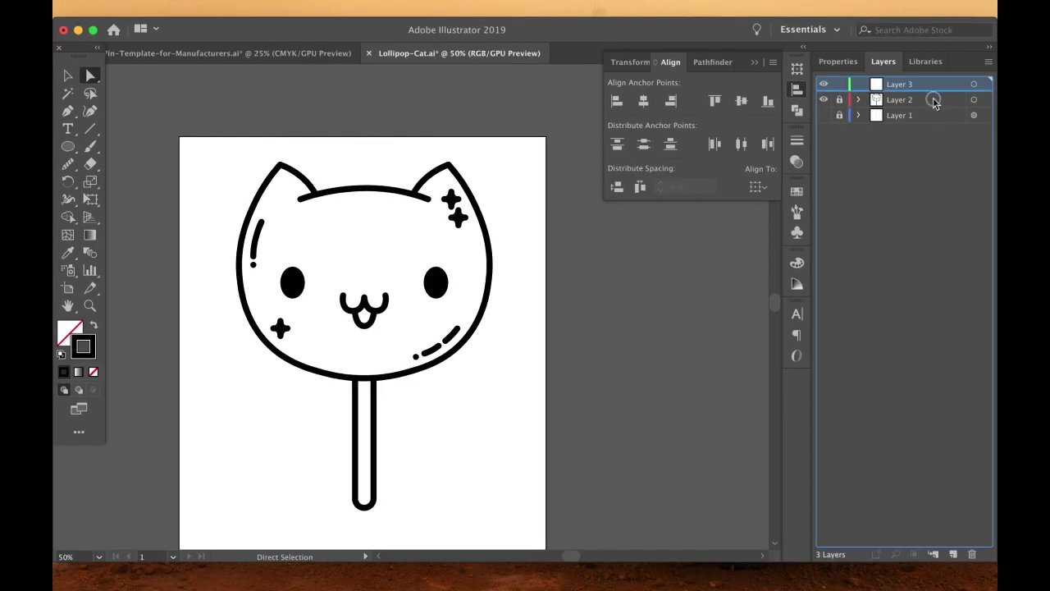
drag(933, 100, 931, 104)
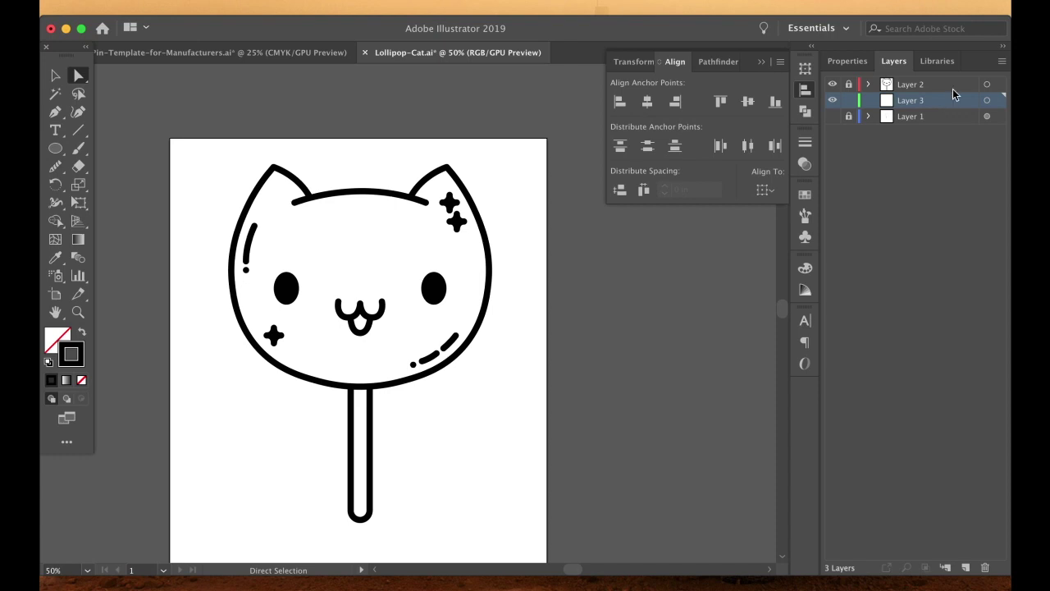
click(806, 197)
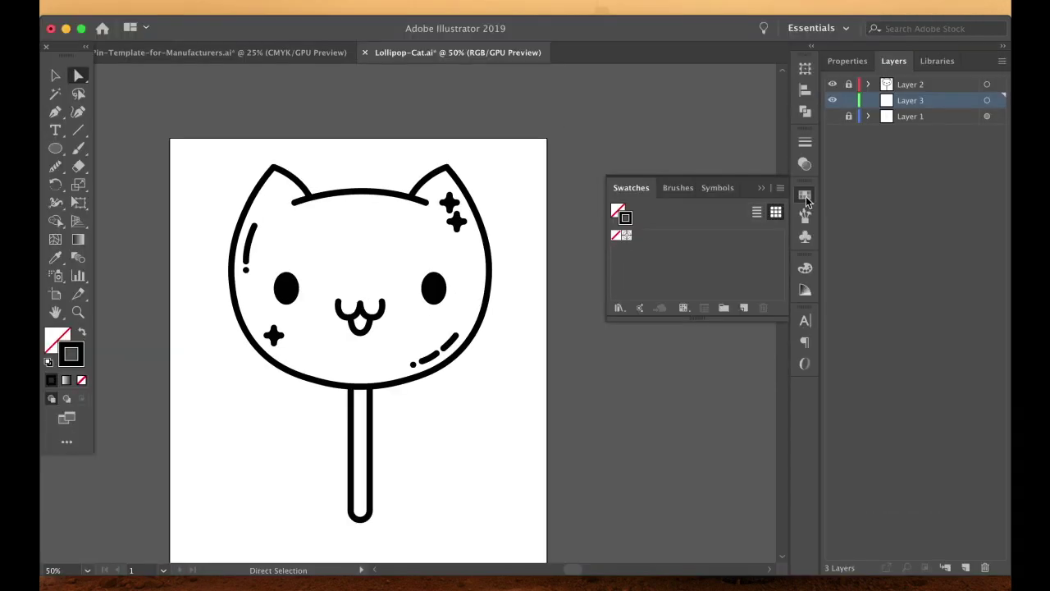
Load the PANTONE+ Solid Coated colour book, docked and enlarged in the Swatches panel
click(804, 198)
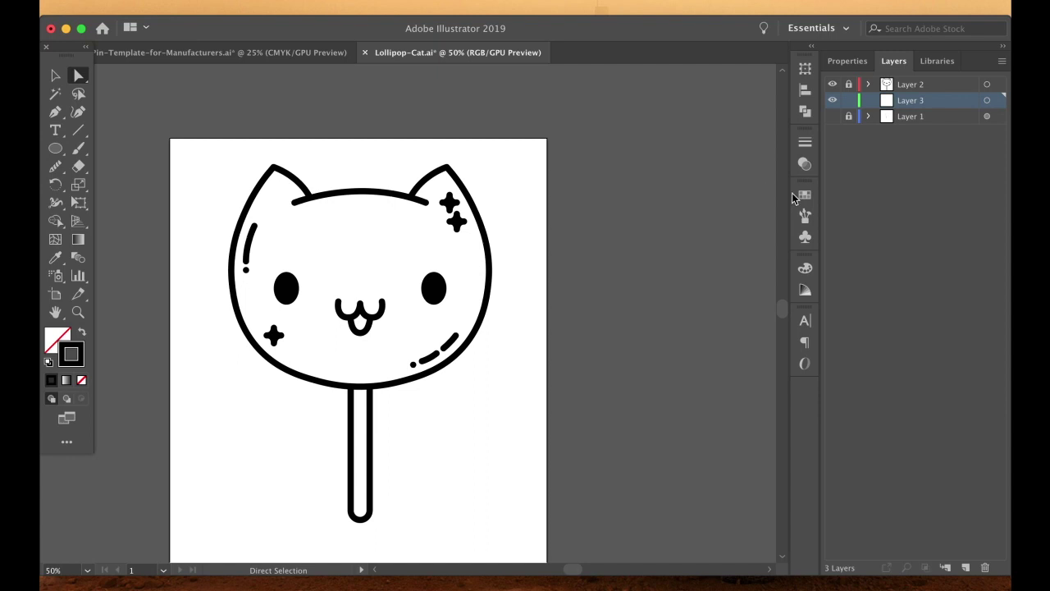
click(803, 199)
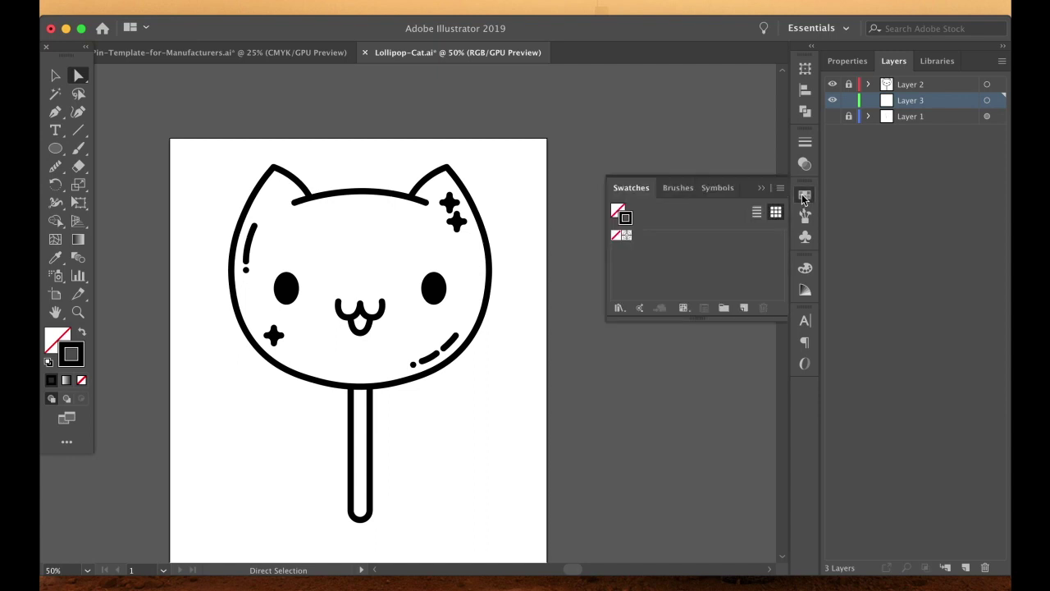
click(621, 309)
mouse_move(628, 307)
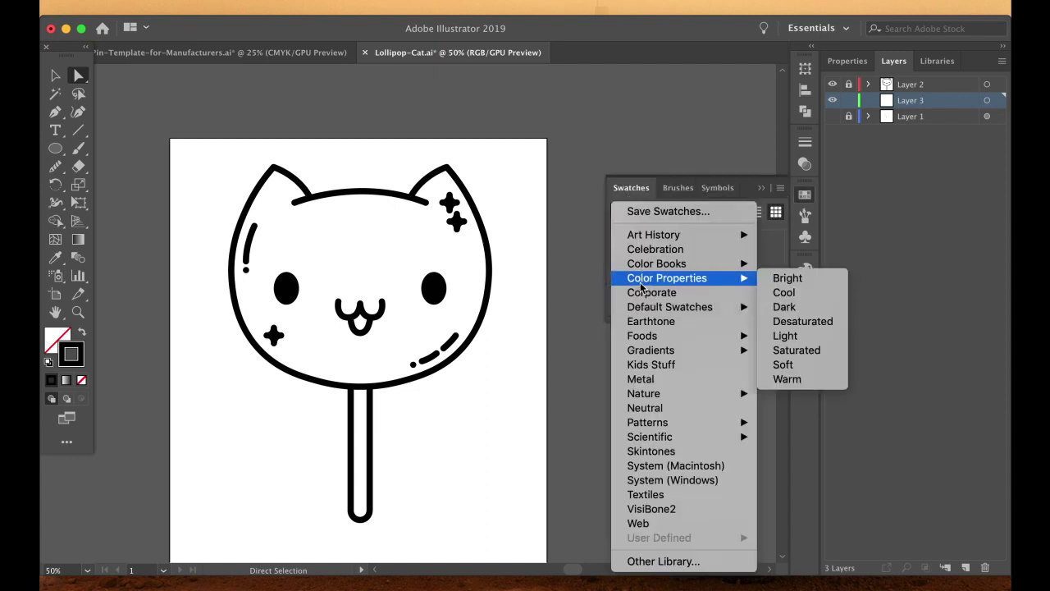
mouse_move(647, 269)
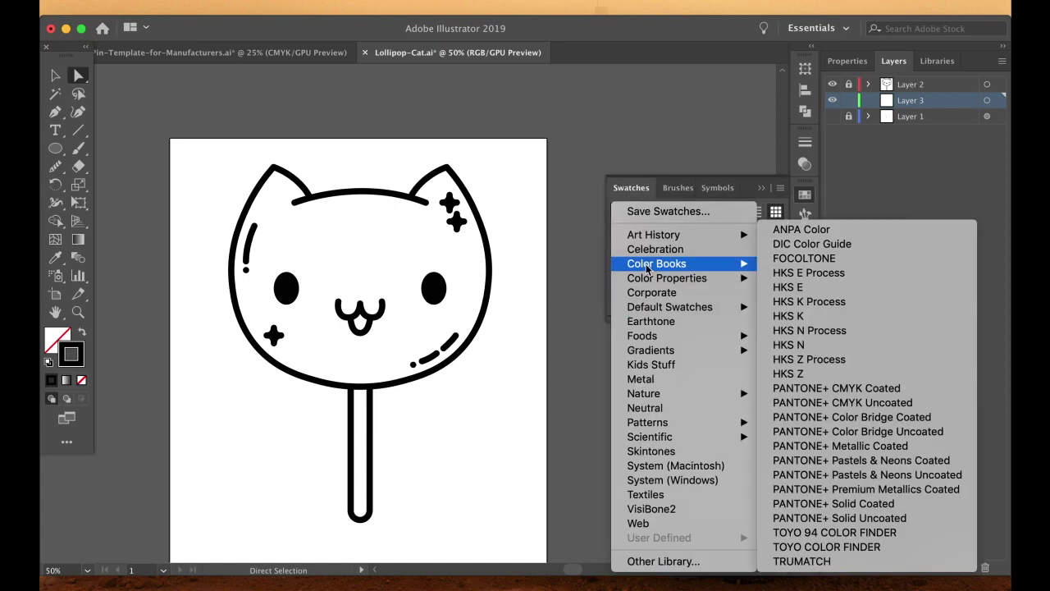
click(837, 501)
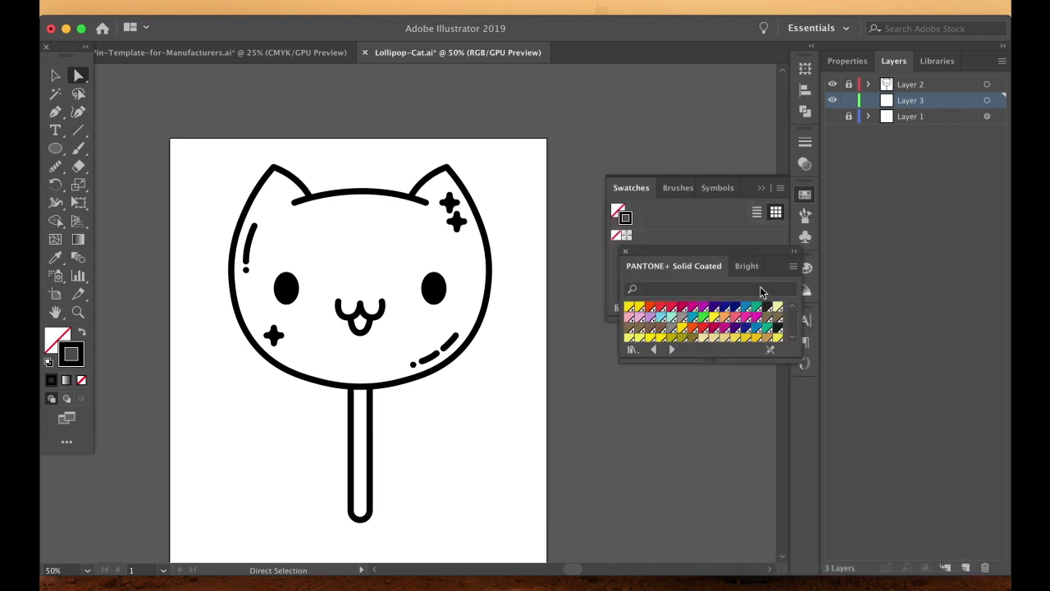
drag(757, 249, 744, 205)
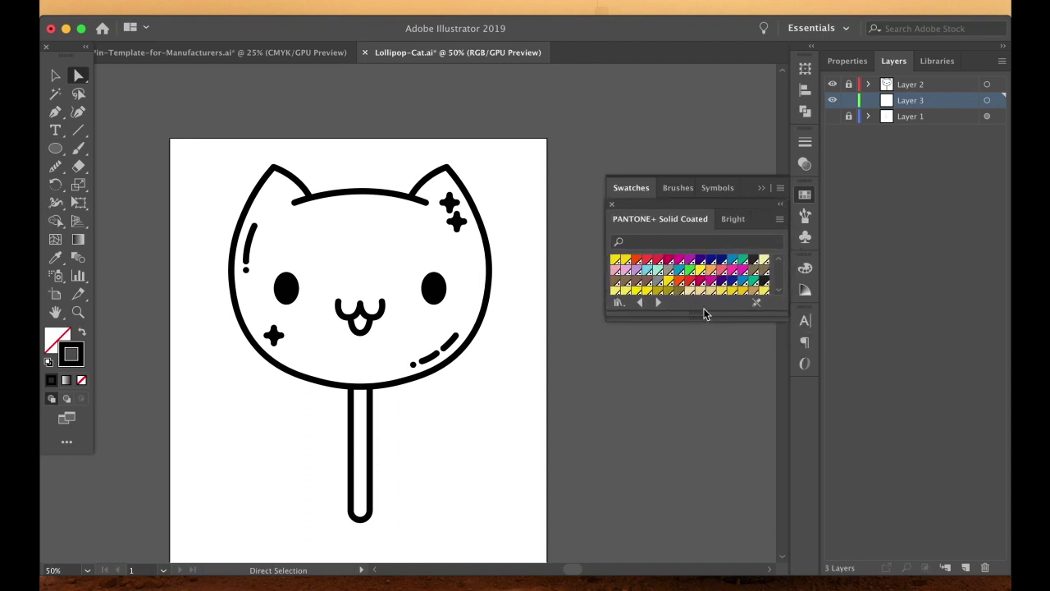
drag(703, 313, 705, 541)
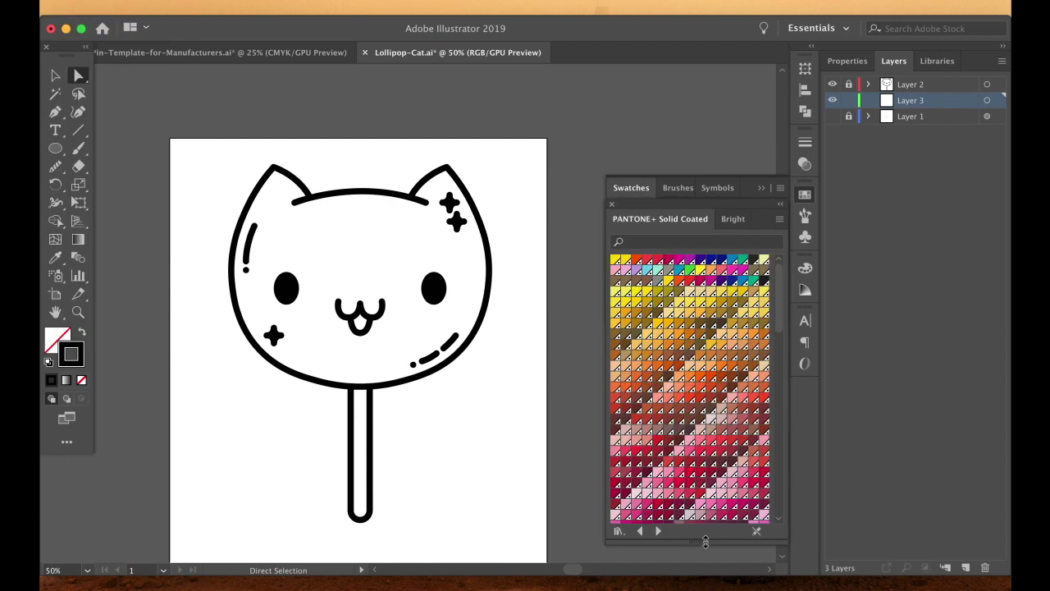
Pick PANTONE 700 C pink and swap it to the fill with no stroke
scroll(716, 352, down, 10)
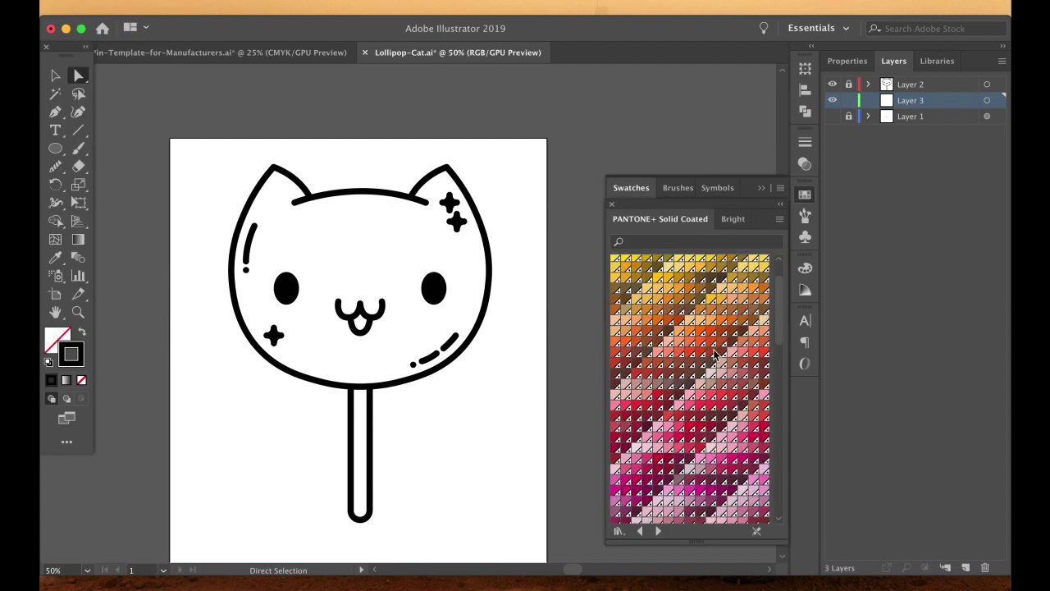
scroll(716, 353, down, 2)
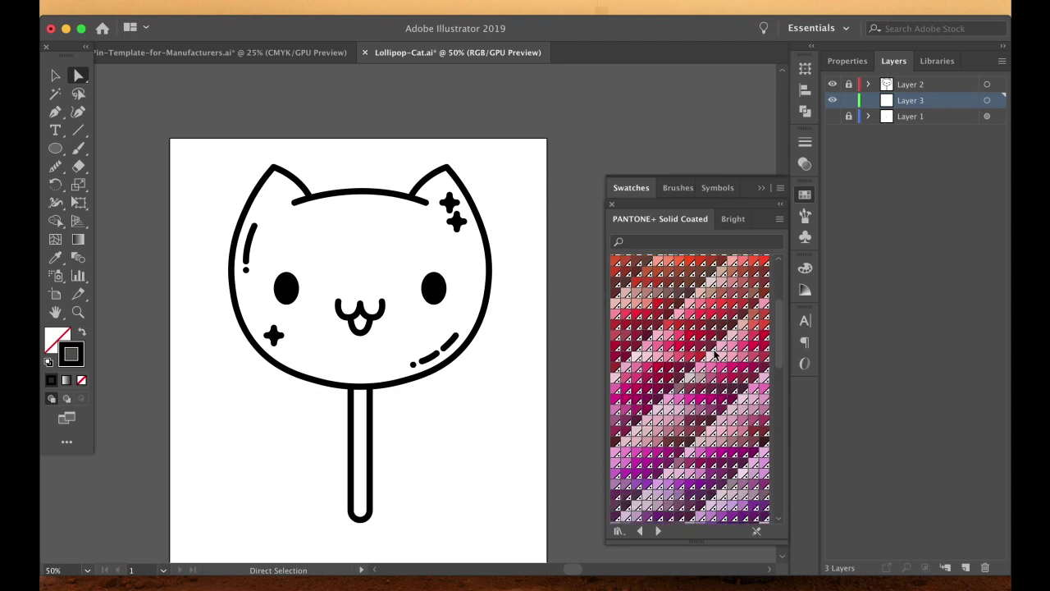
click(730, 364)
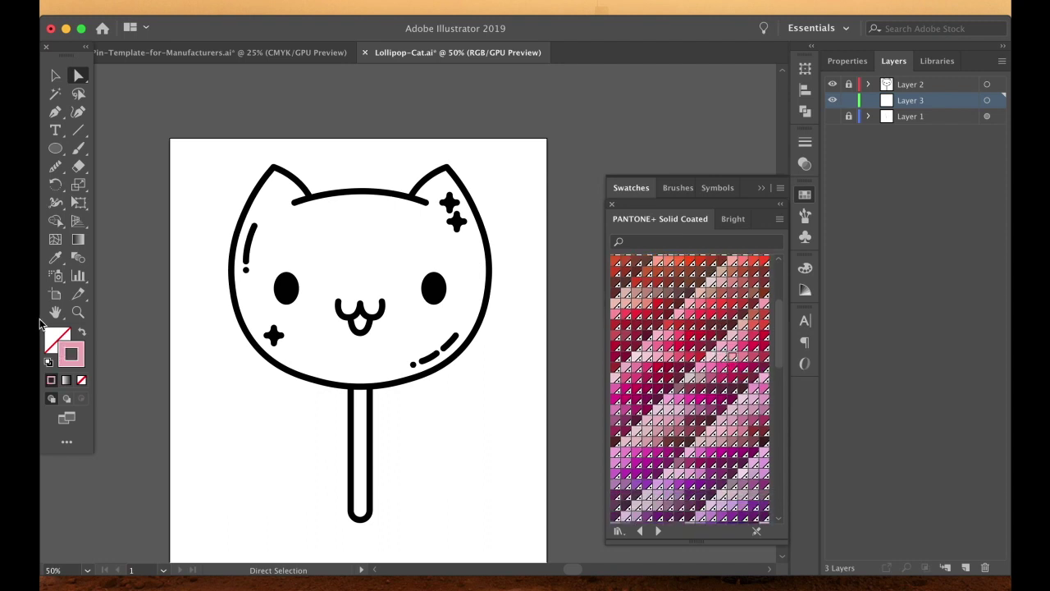
click(81, 331)
click(60, 343)
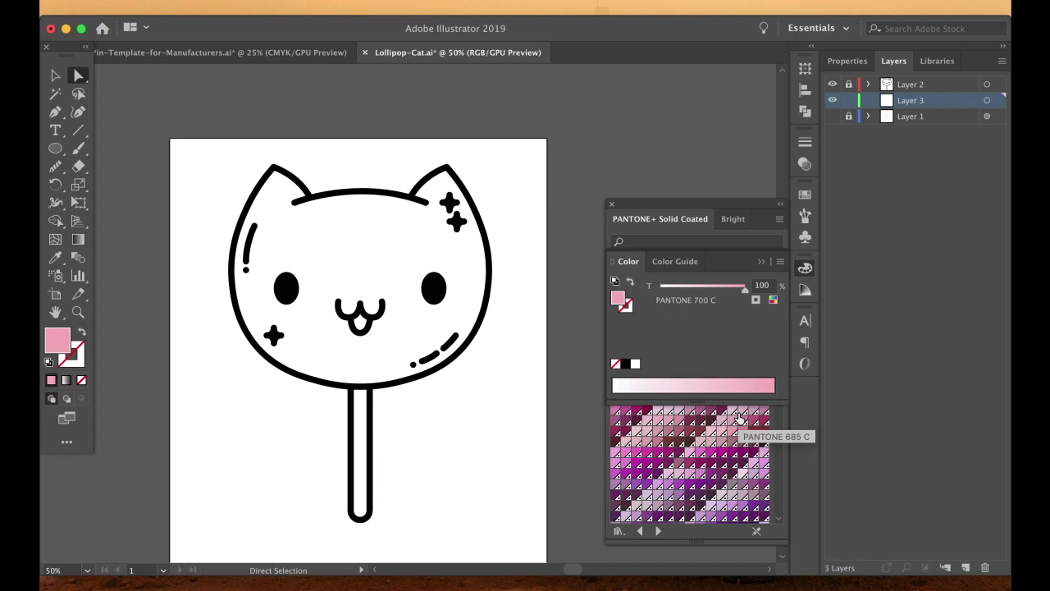
click(57, 113)
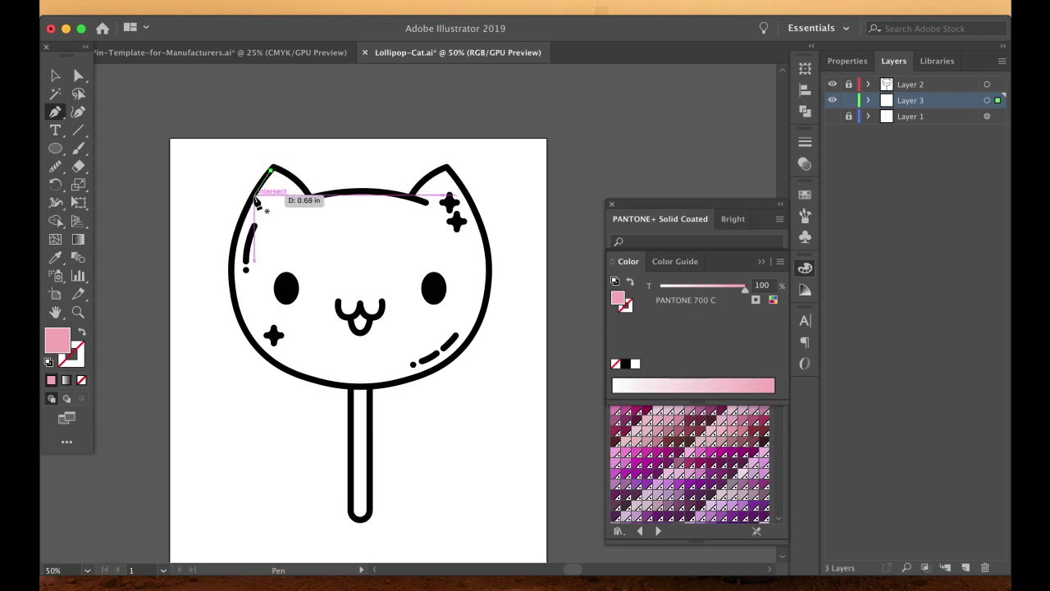
Trace the pink shape from the left ear down the head's left side and along its bottom
click(255, 195)
click(240, 227)
click(231, 266)
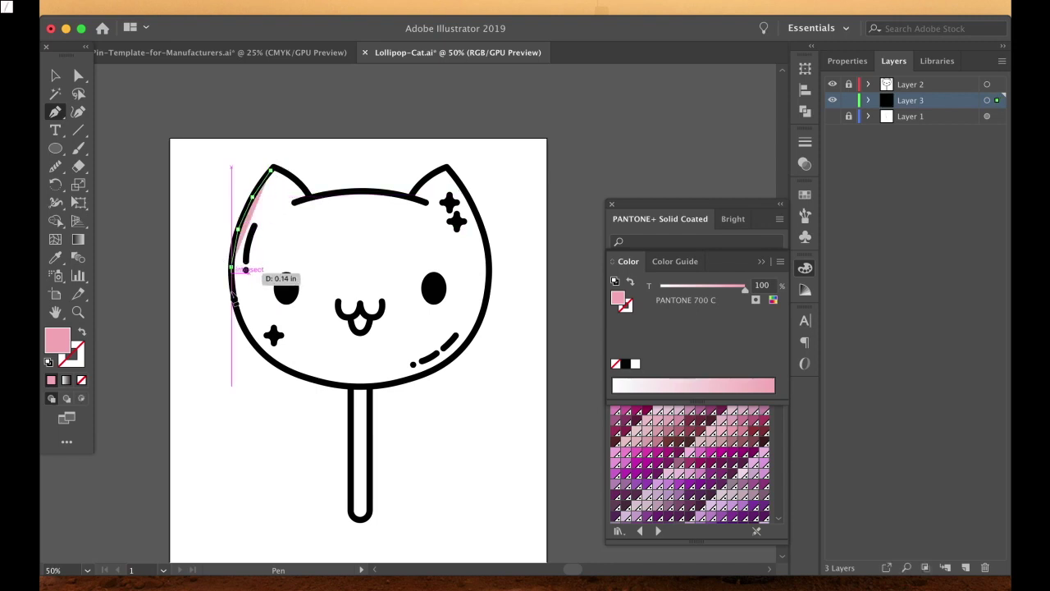
click(234, 300)
click(246, 332)
click(266, 355)
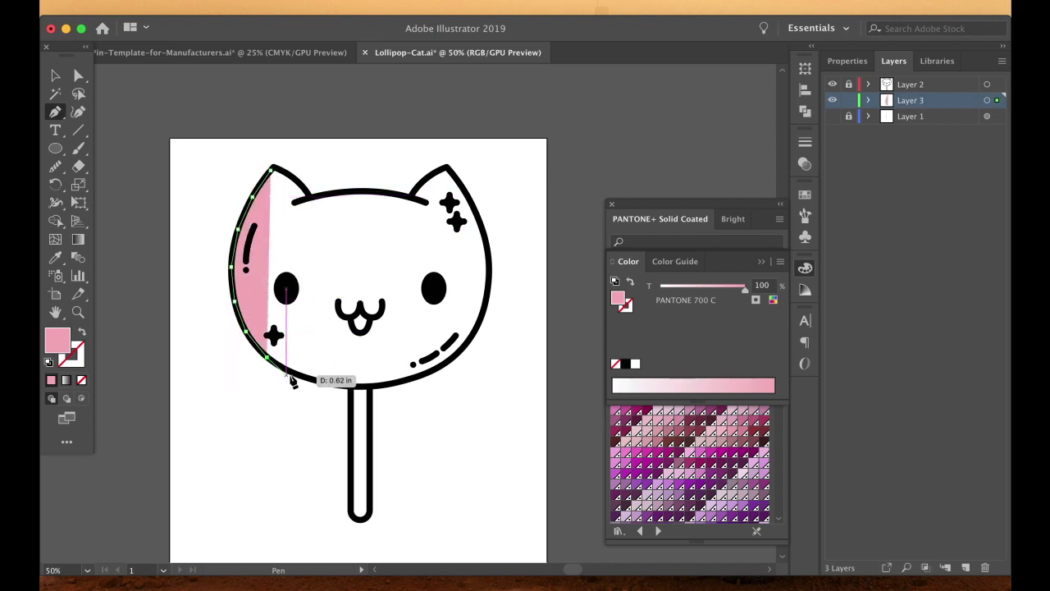
click(293, 373)
click(332, 383)
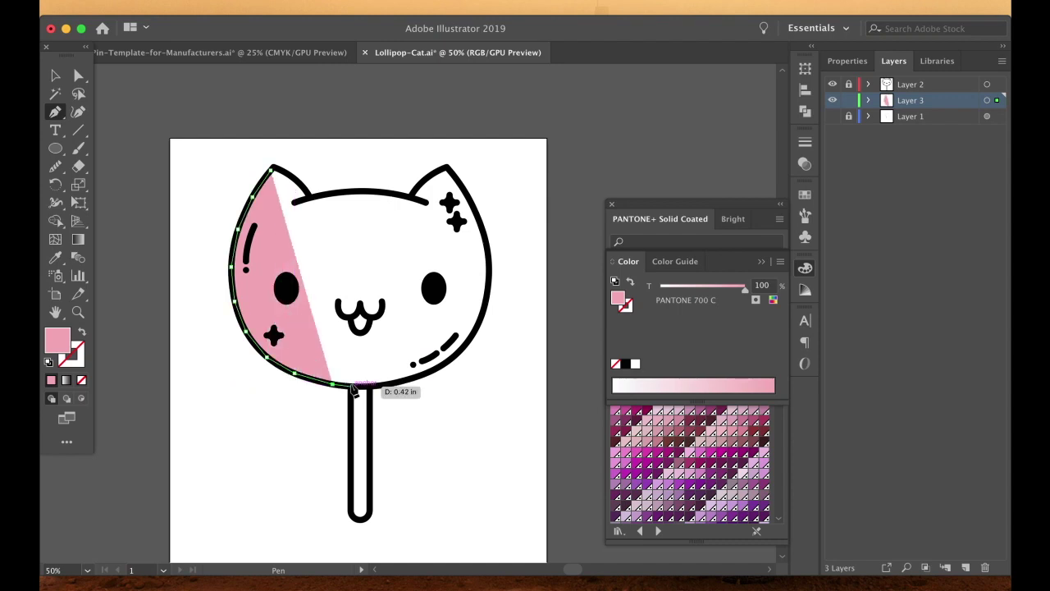
click(350, 383)
click(390, 383)
Continue the pink shape up the right side, around the right ear, and close it
click(415, 377)
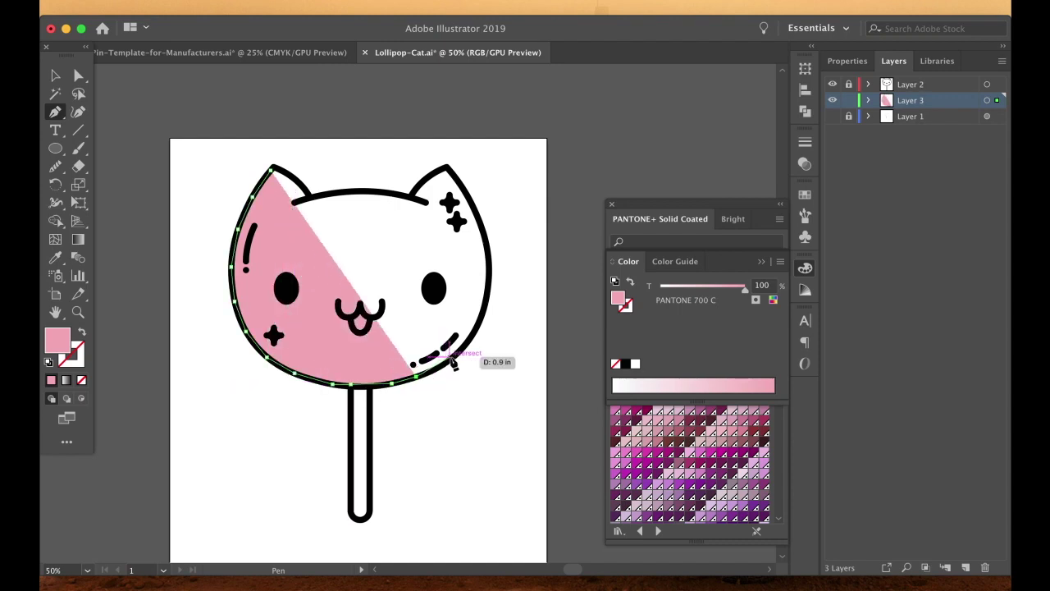
click(453, 351)
click(478, 322)
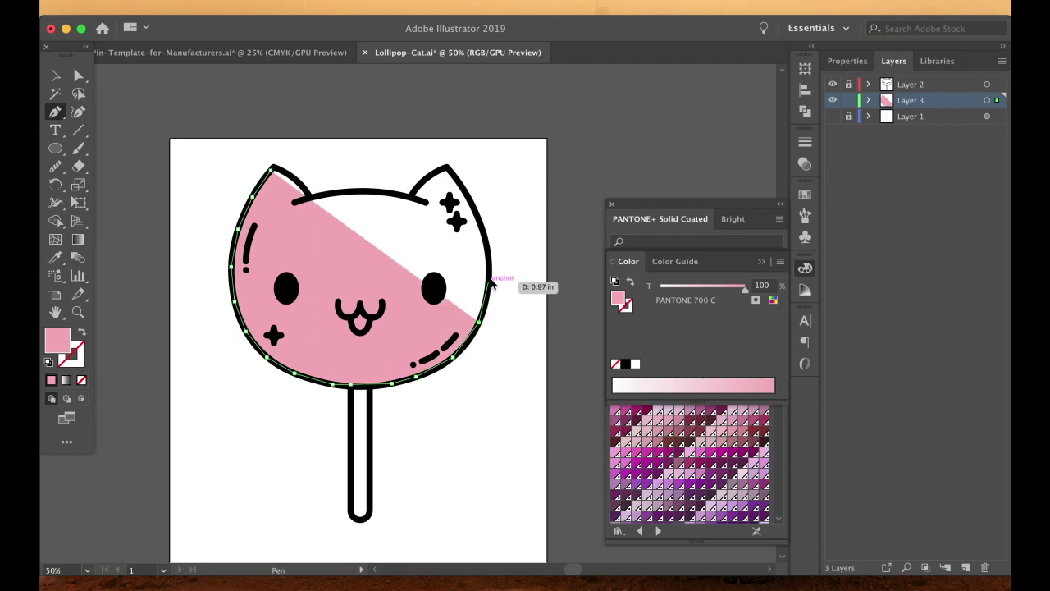
click(490, 269)
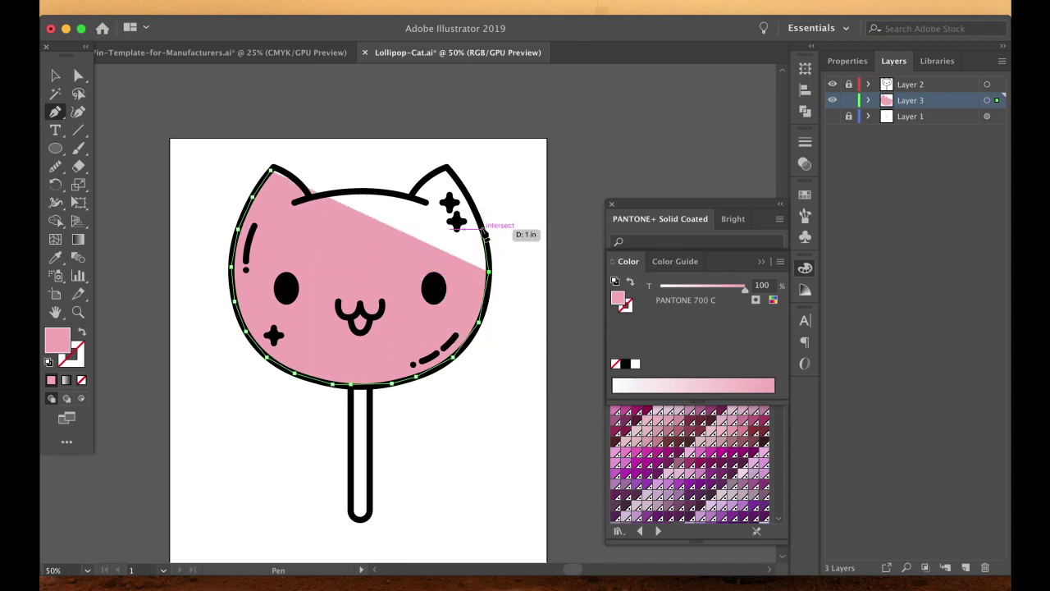
click(484, 233)
click(463, 189)
click(447, 168)
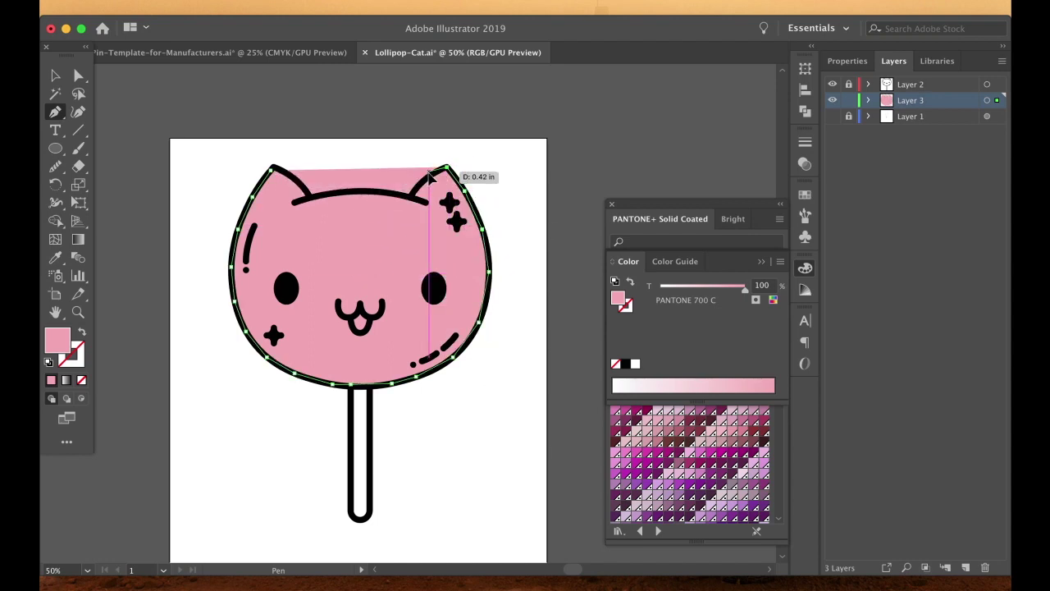
click(428, 175)
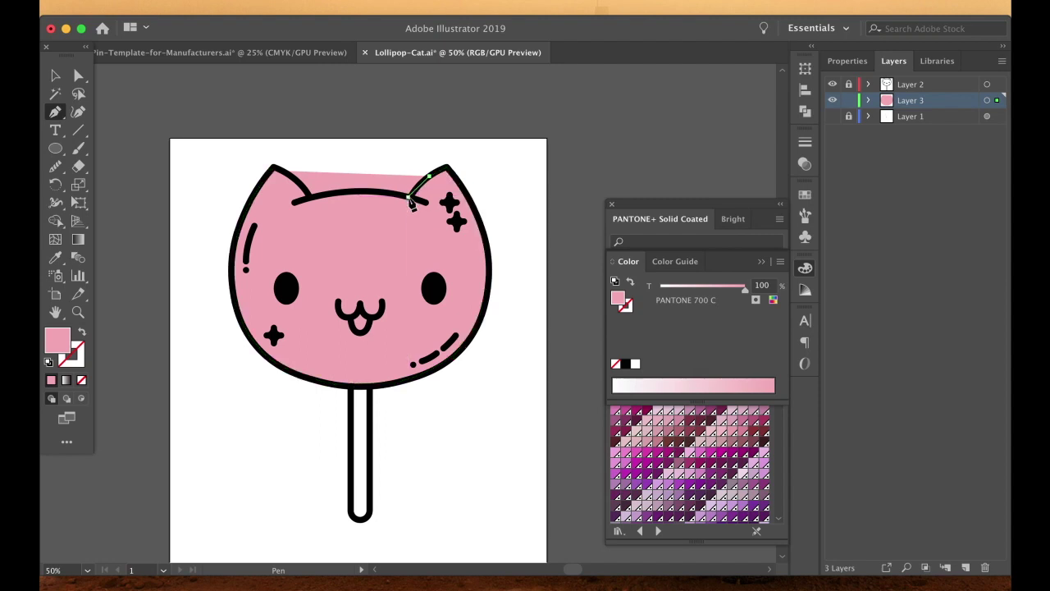
drag(332, 190, 312, 204)
click(272, 170)
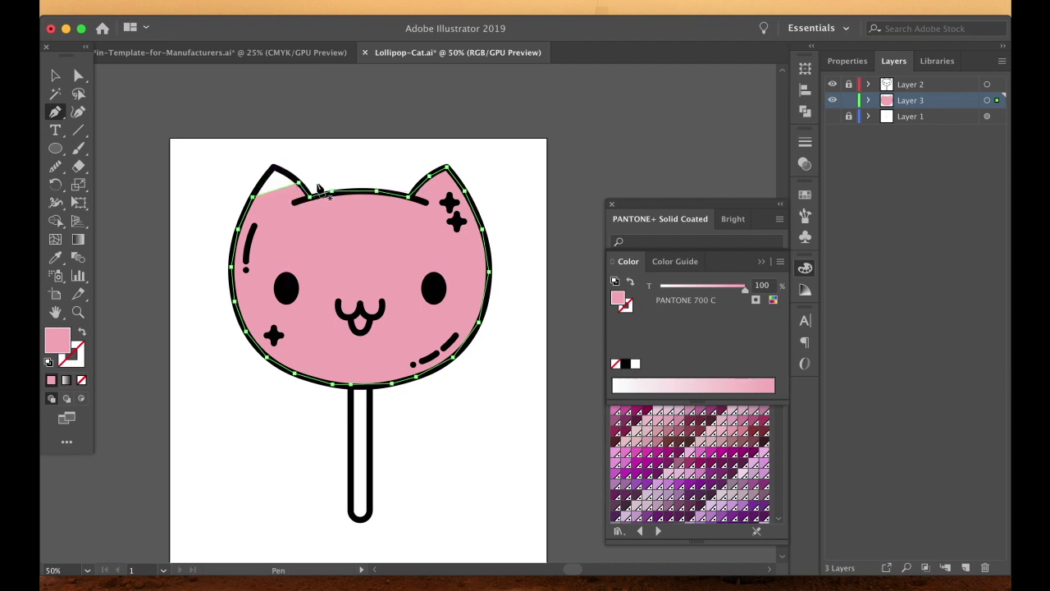
Add an anchor on the head's top edge and pull it up to form the left ear
key(plus)
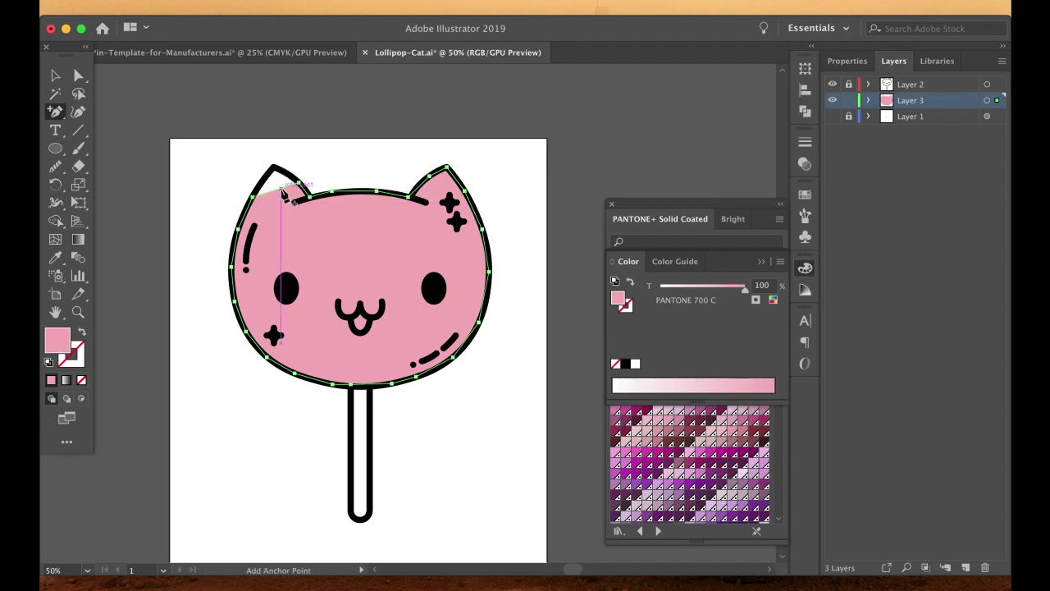
click(282, 193)
key(a)
drag(282, 193, 275, 168)
click(223, 194)
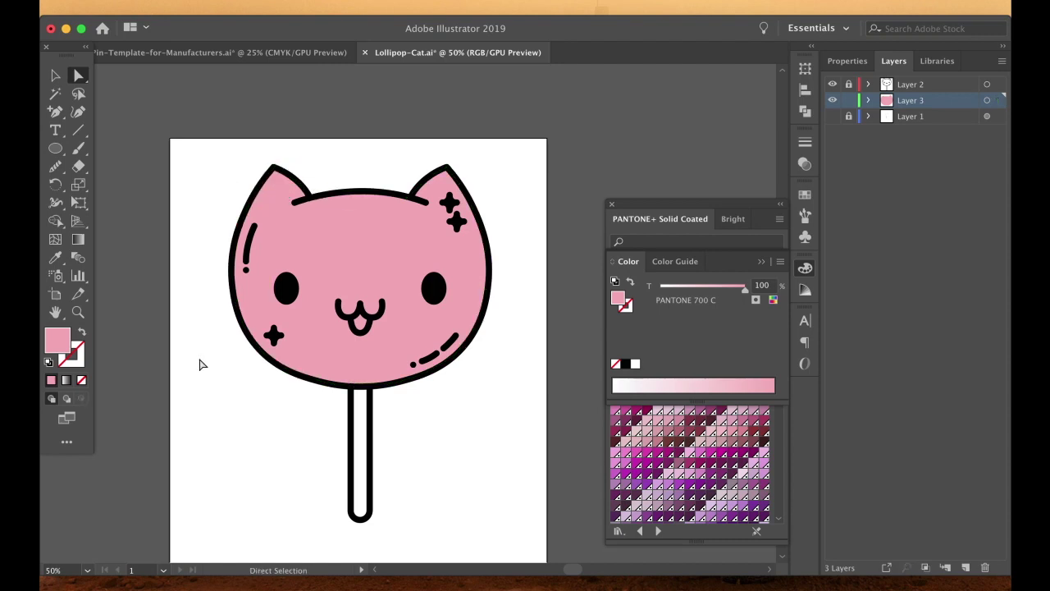
Change the fill colour to a light tan in the Color Picker
double_click(58, 338)
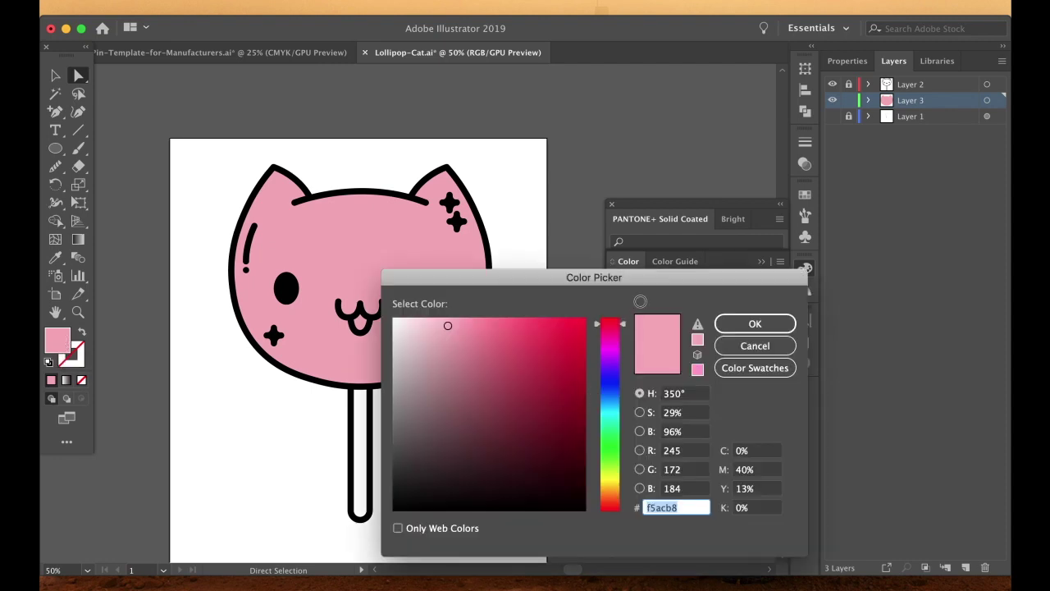
click(626, 333)
drag(626, 394, 619, 529)
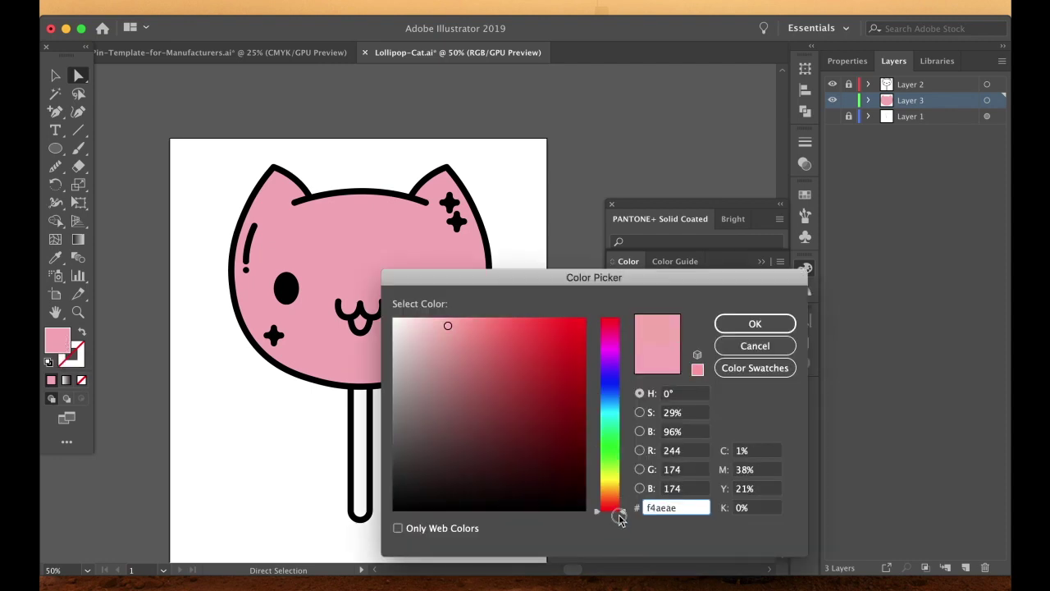
drag(620, 515, 621, 498)
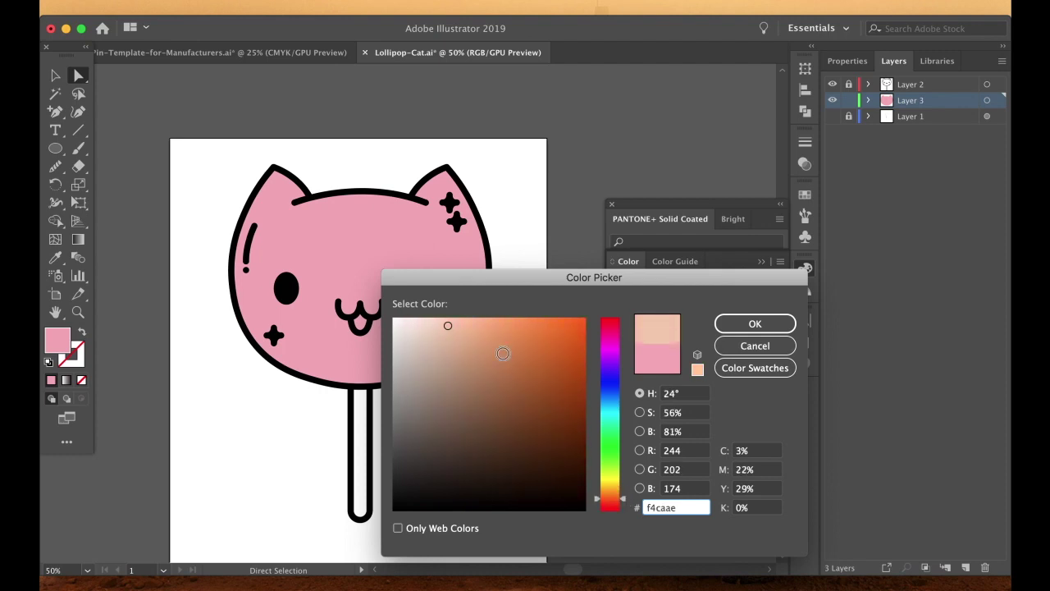
drag(503, 353, 499, 335)
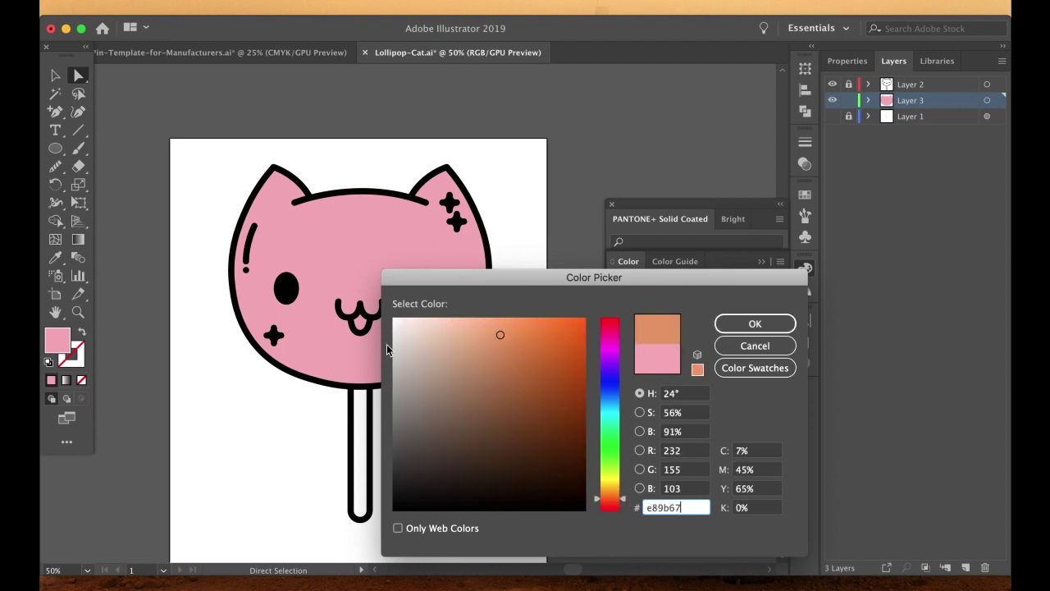
click(478, 349)
click(722, 323)
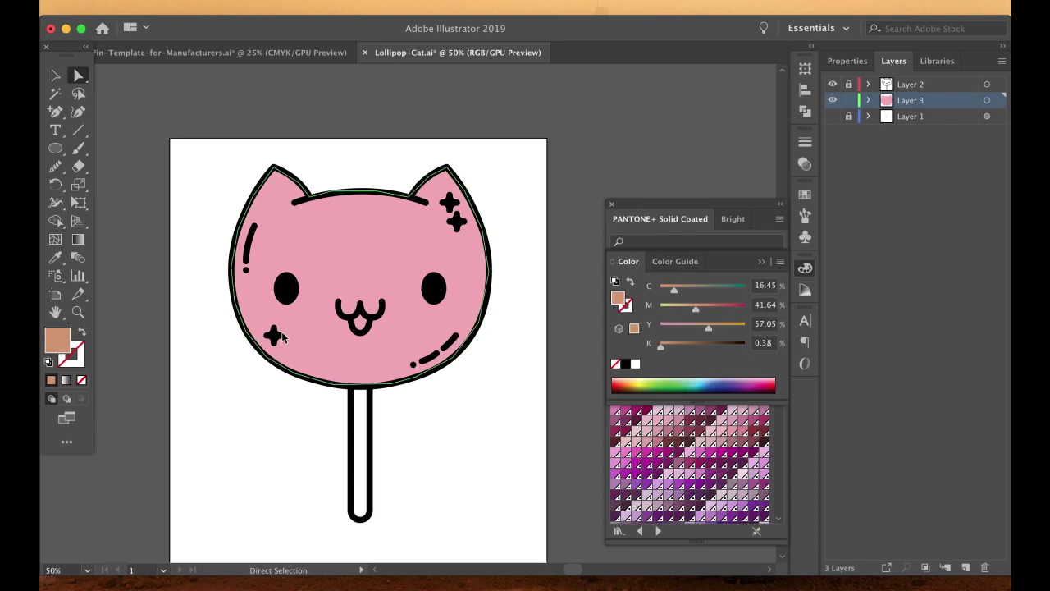
Deselect everything and start a Pen shape at the top of the lollipop stick
click(173, 170)
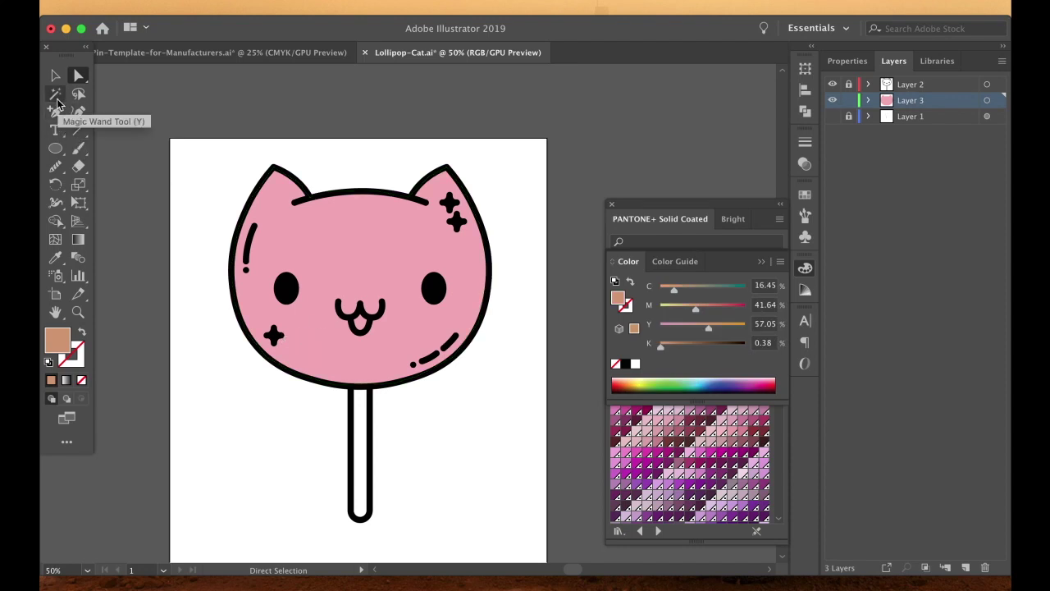
drag(57, 117, 95, 110)
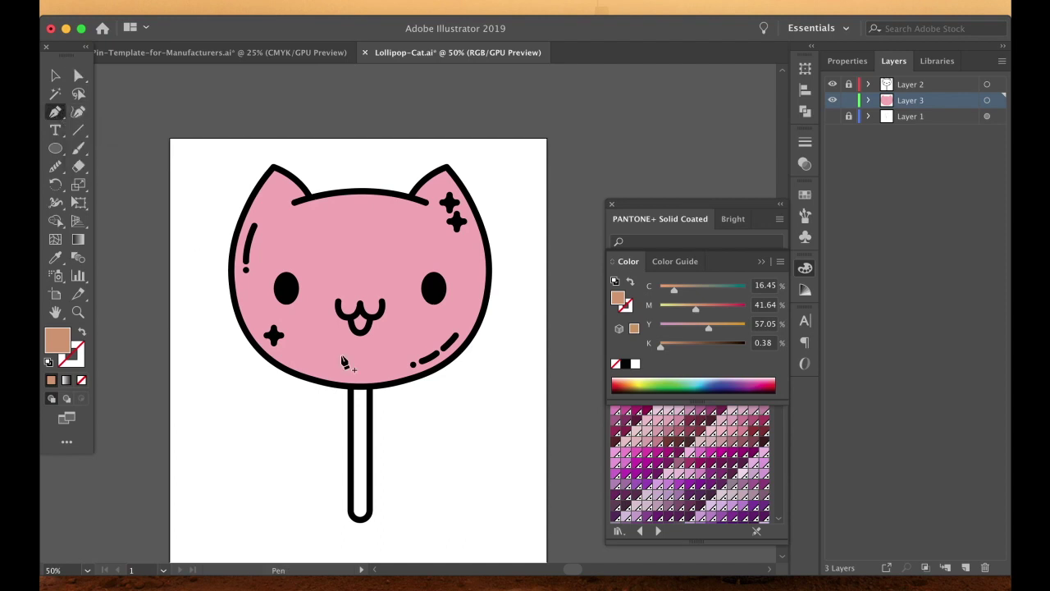
drag(350, 385, 370, 479)
Finish the tan stick shape and select it
click(369, 385)
key(v)
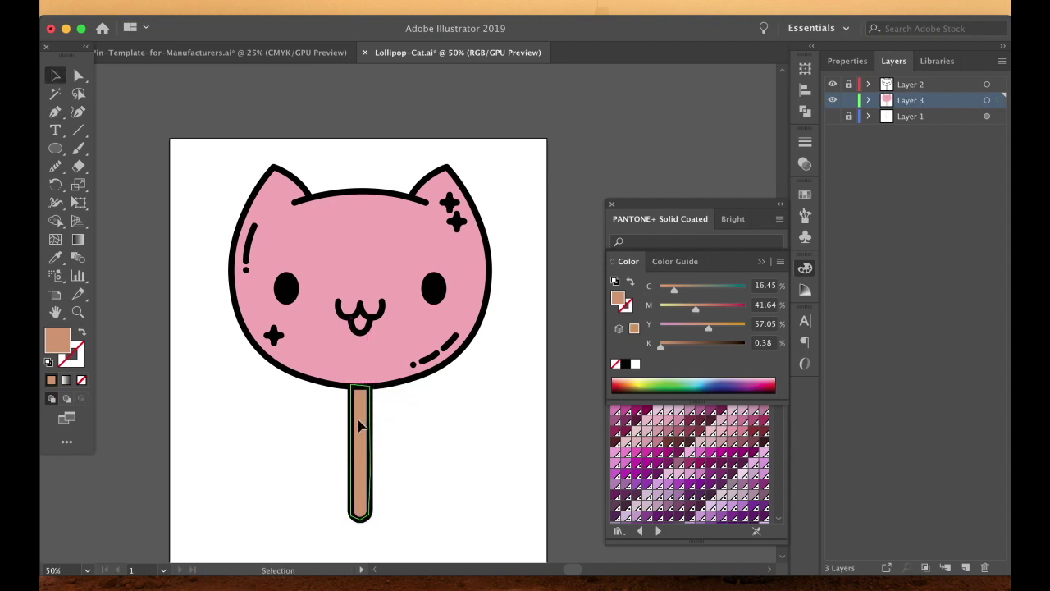
click(359, 424)
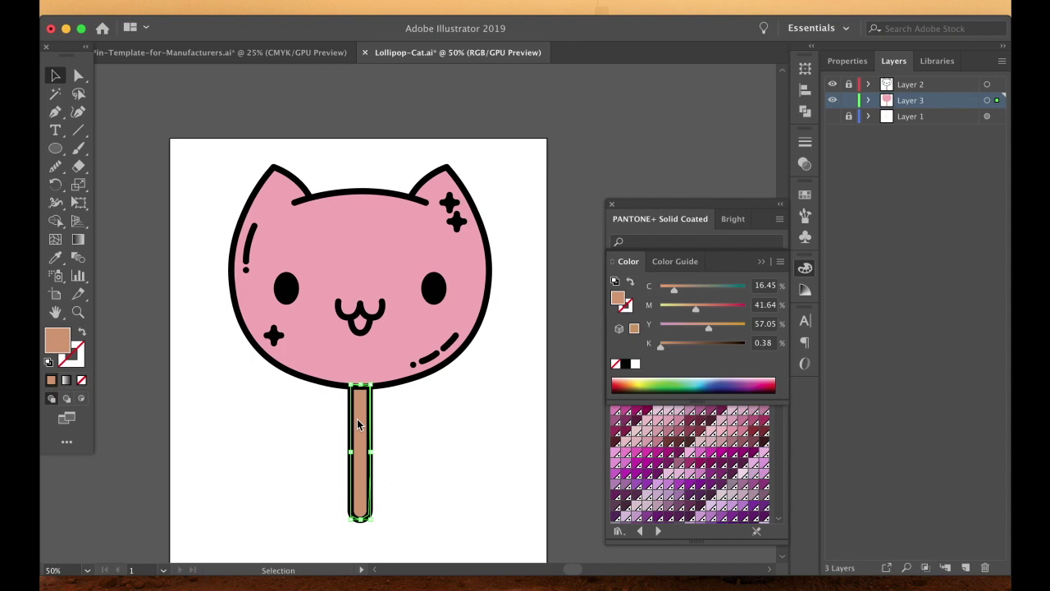
Recolor the stick limited to PANTONE+ Solid Coated, turning it into PANTONE 728 C
click(188, 7)
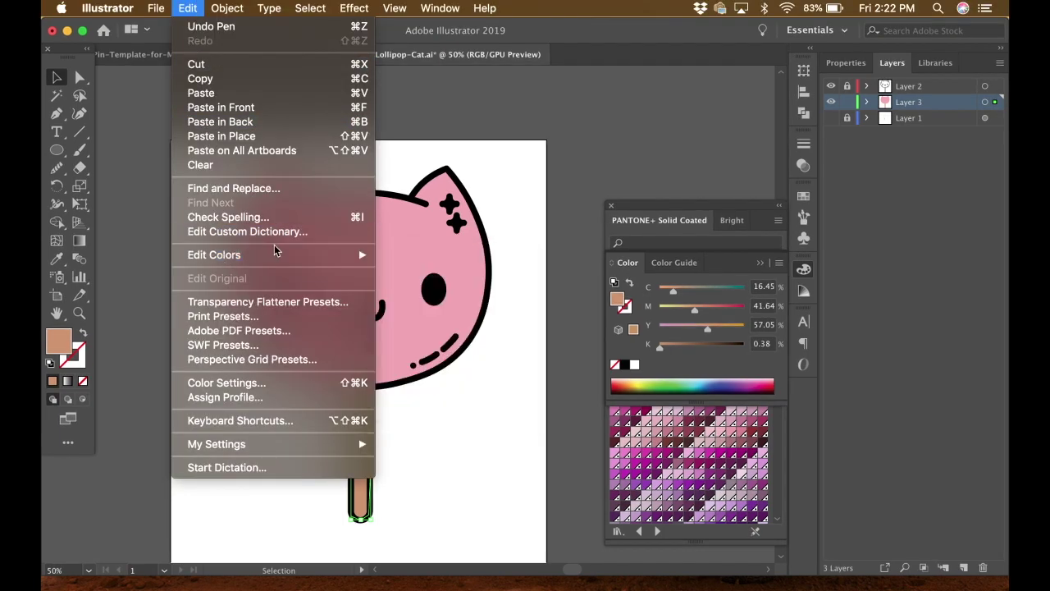
mouse_move(364, 256)
click(404, 254)
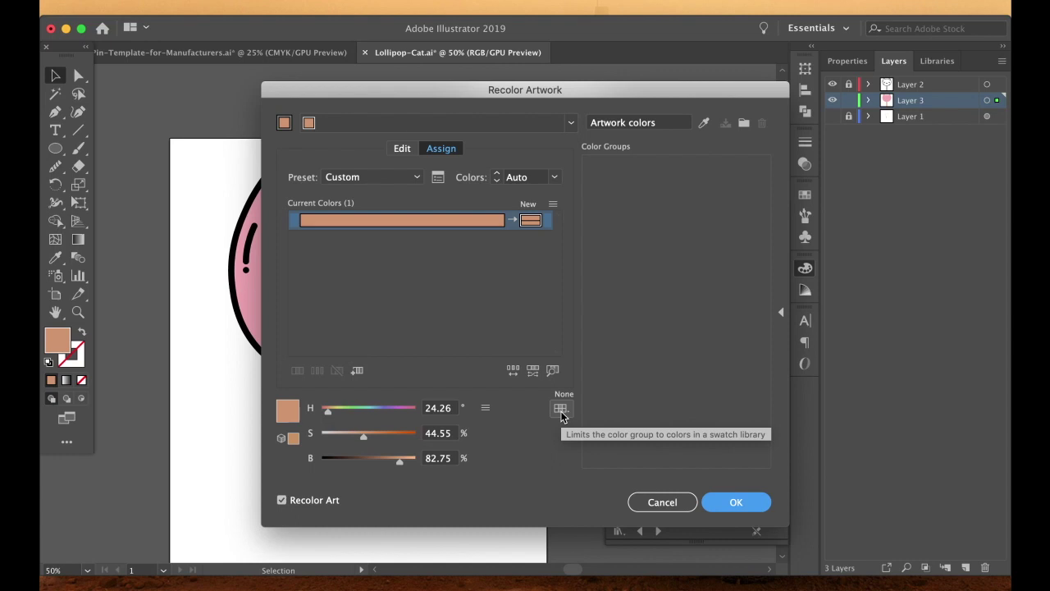
click(561, 410)
mouse_move(595, 322)
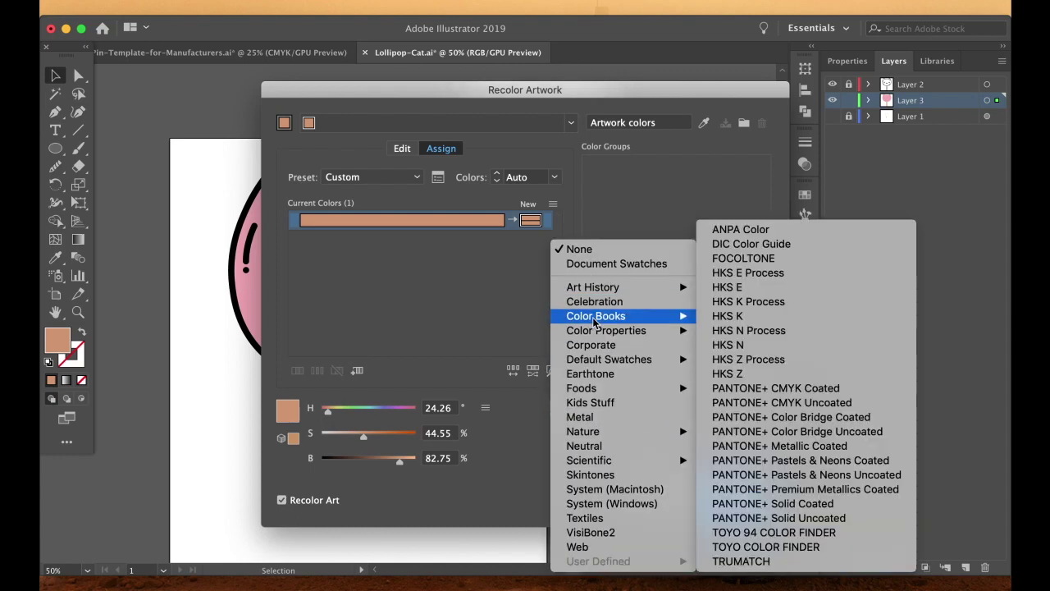
click(841, 505)
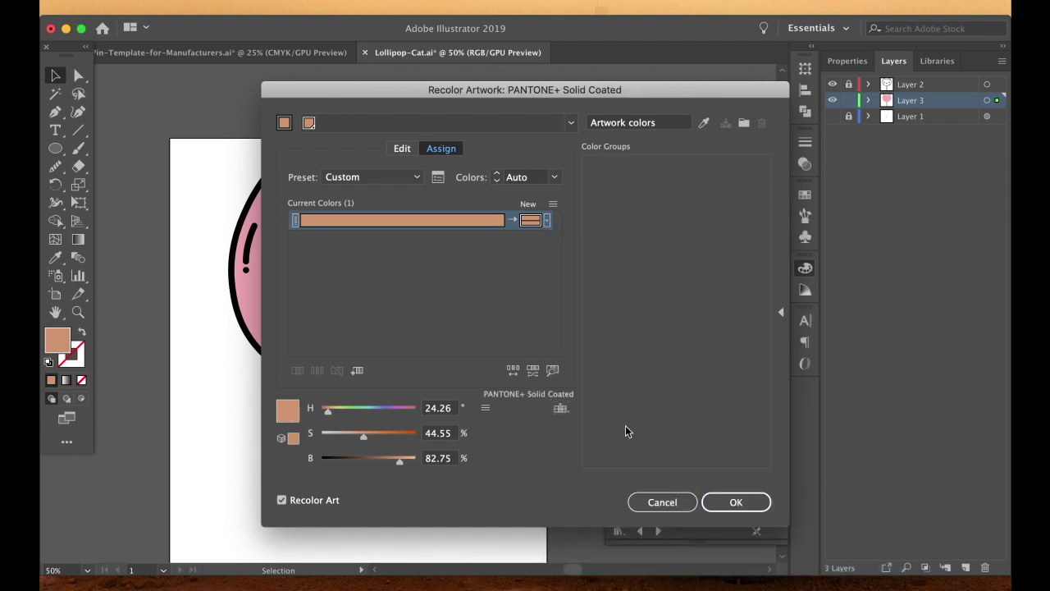
click(735, 502)
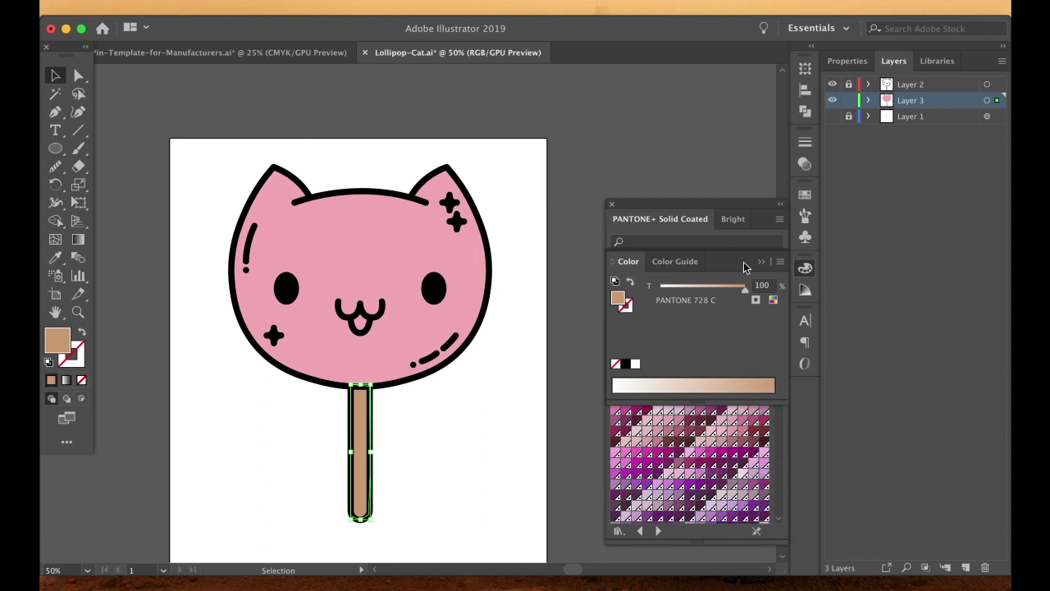
click(806, 196)
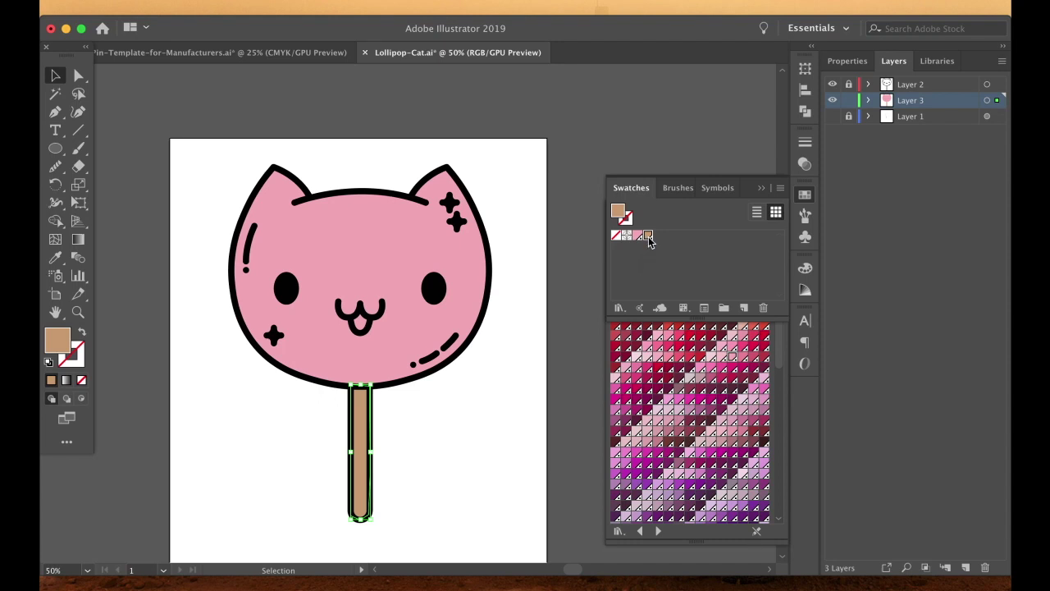
Unlock Layer 2 and test selecting the whole cat and its eyes
click(499, 192)
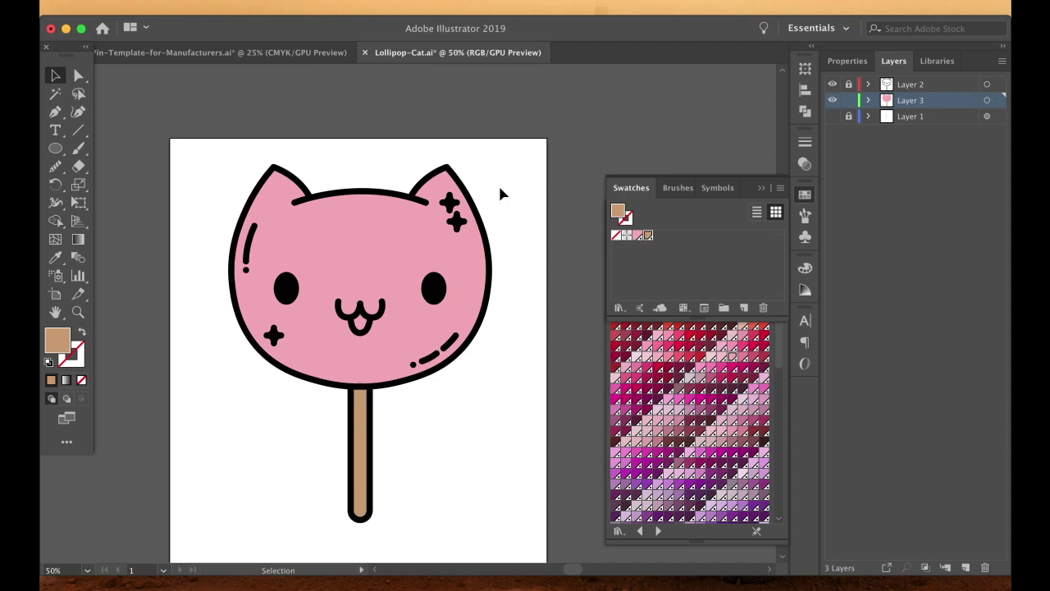
click(761, 190)
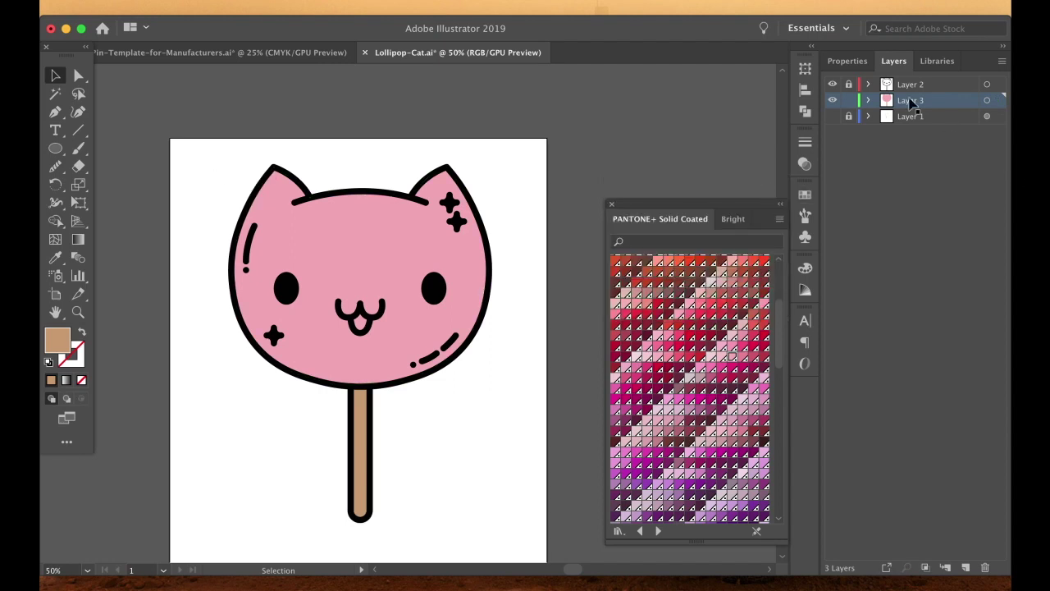
click(848, 83)
drag(208, 141, 492, 535)
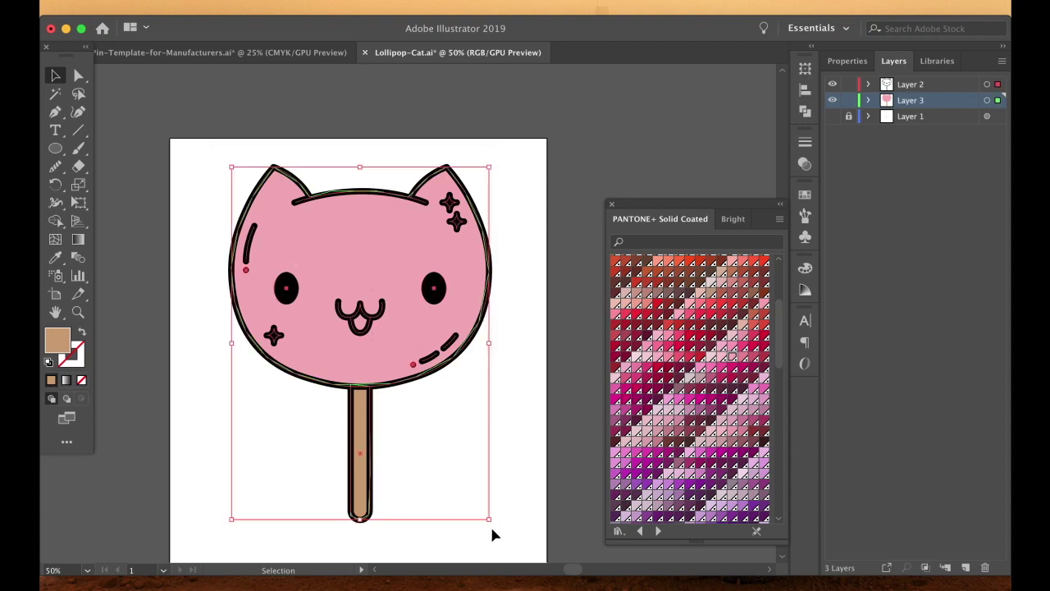
click(516, 464)
click(446, 283)
click(458, 223)
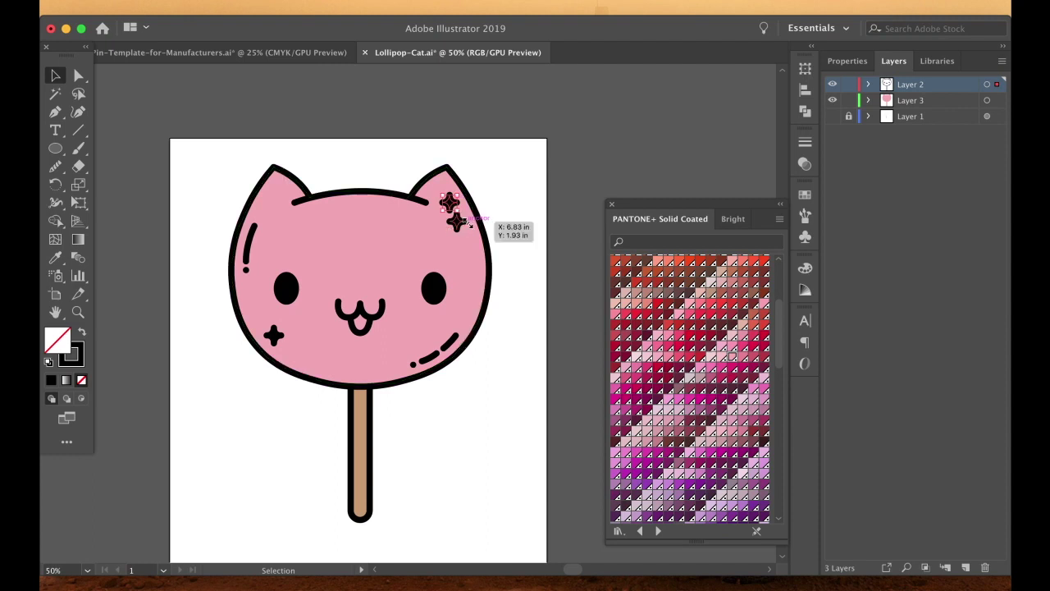
Try shrinking and enlarging the whole cat lollipop, undoing both to keep its original size
drag(492, 515, 227, 143)
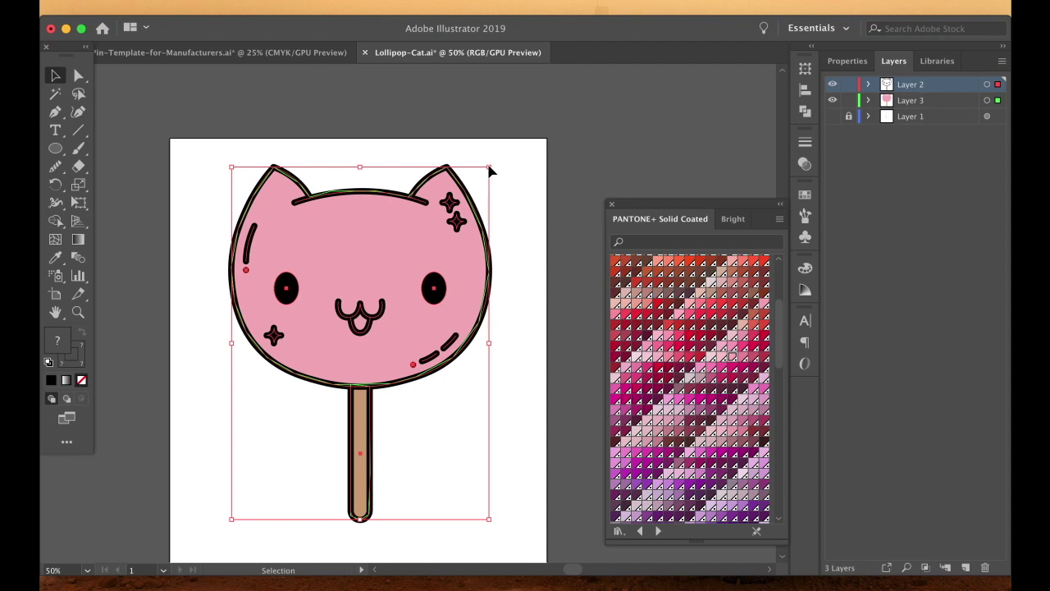
drag(488, 167, 274, 365)
click(426, 444)
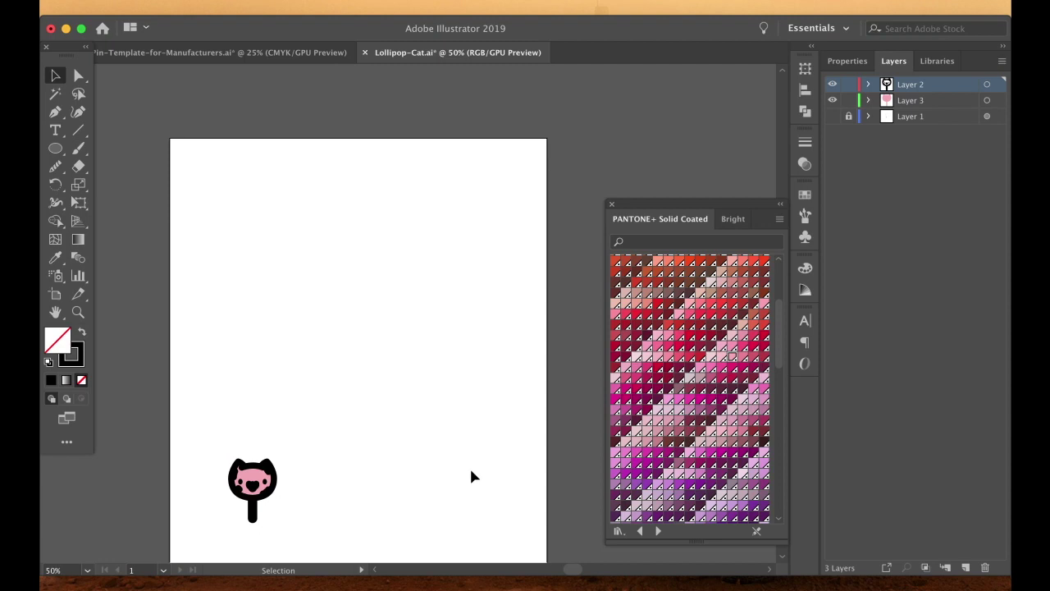
key(super+z)
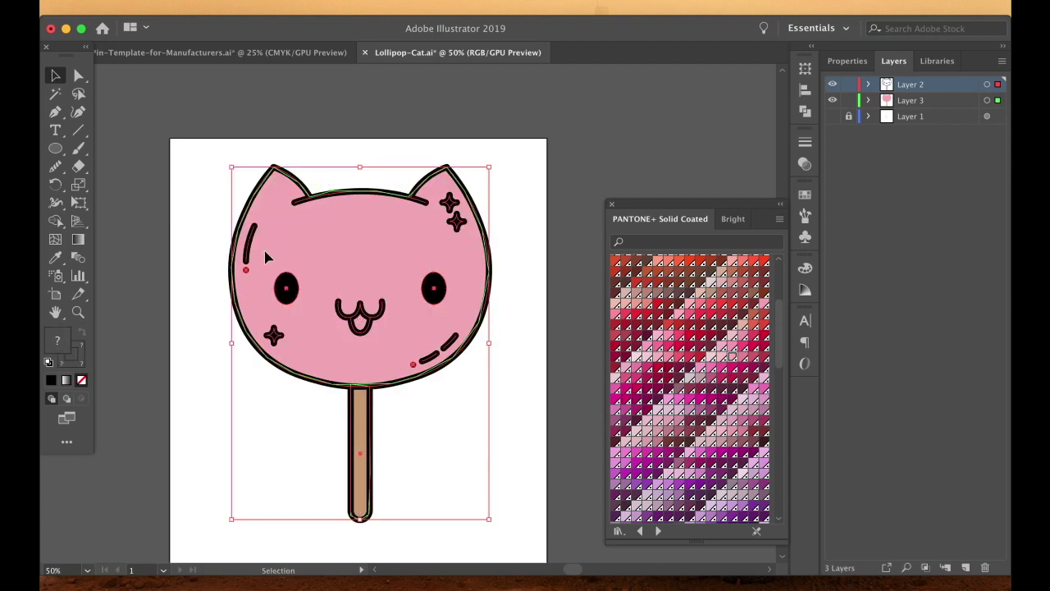
key(super+minus)
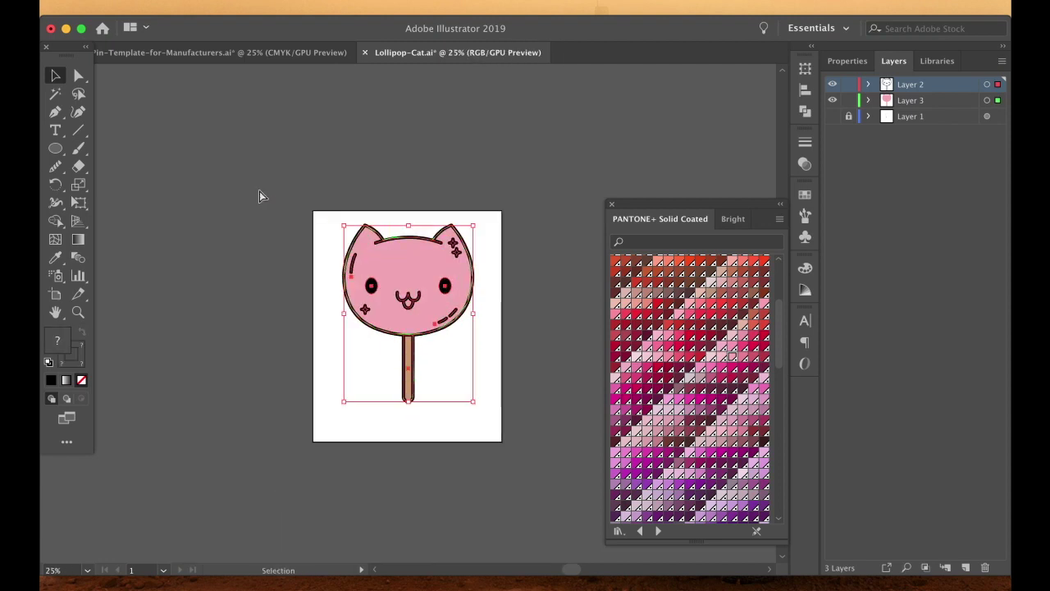
drag(343, 226, 155, 64)
click(539, 225)
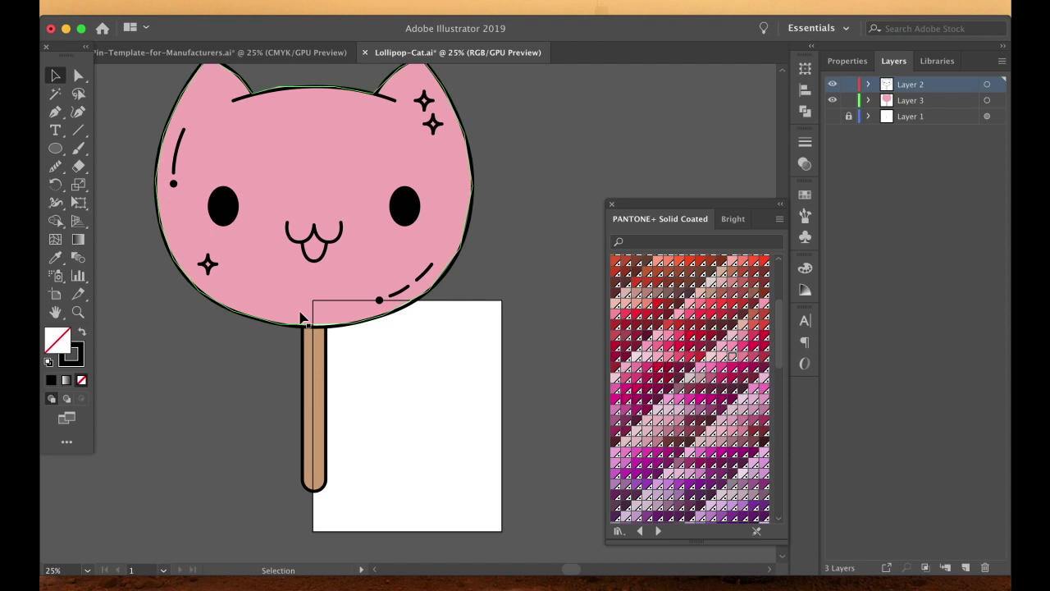
key(super+z)
click(524, 404)
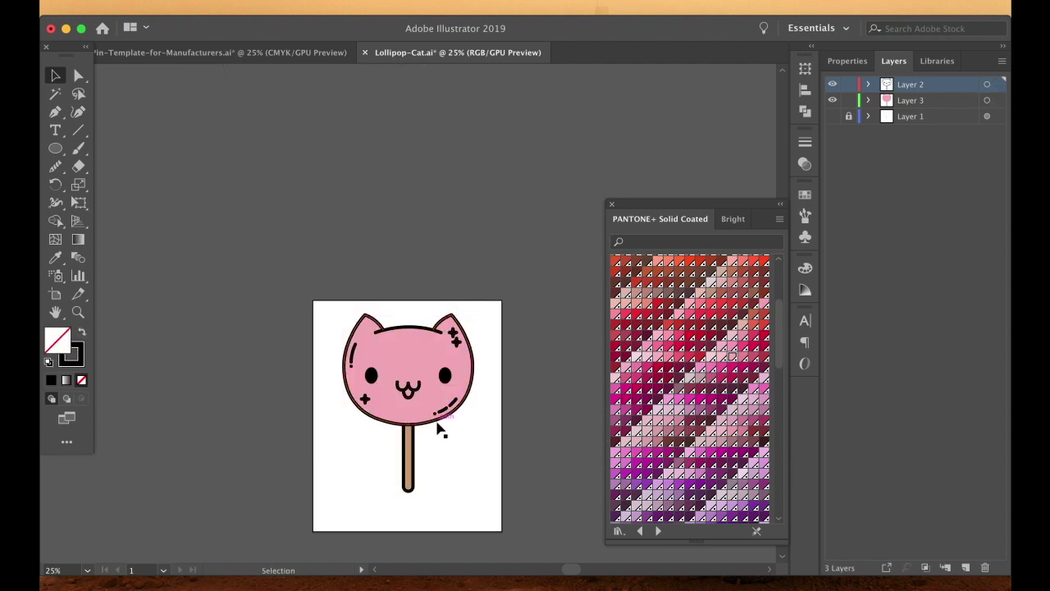
Zoom to frame the whole lollipop and reselect the entire cat
key(super+equal)
key(super+1)
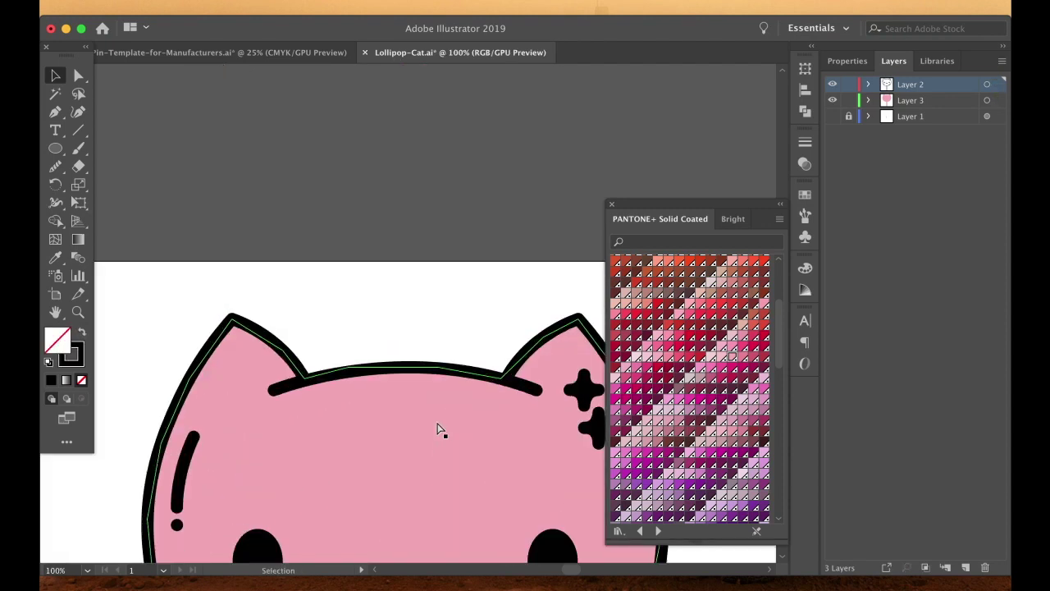
scroll(331, 342, down, 1)
key(super+minus)
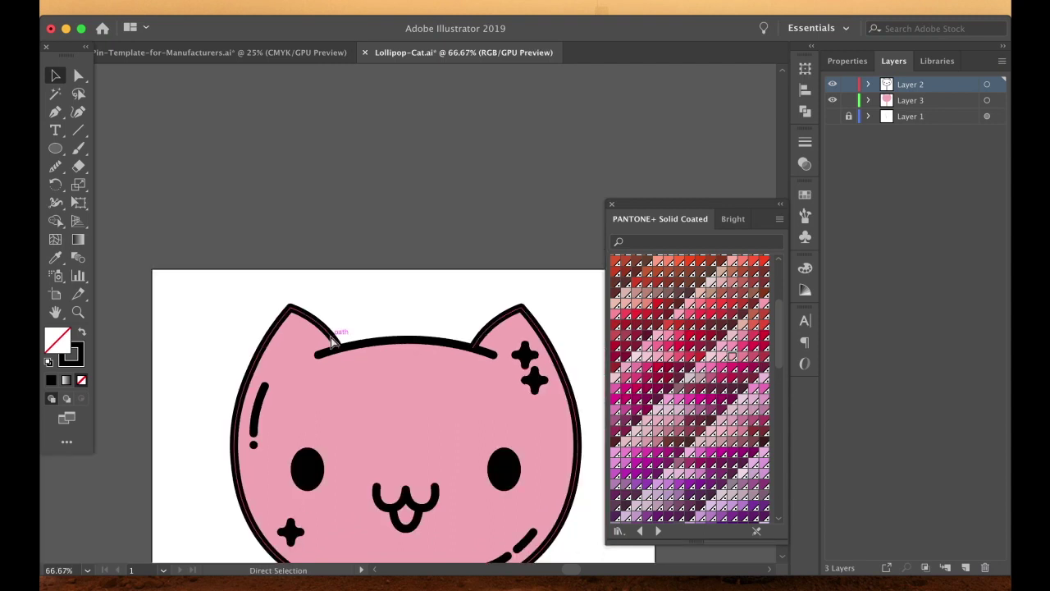
scroll(358, 124, down, 2)
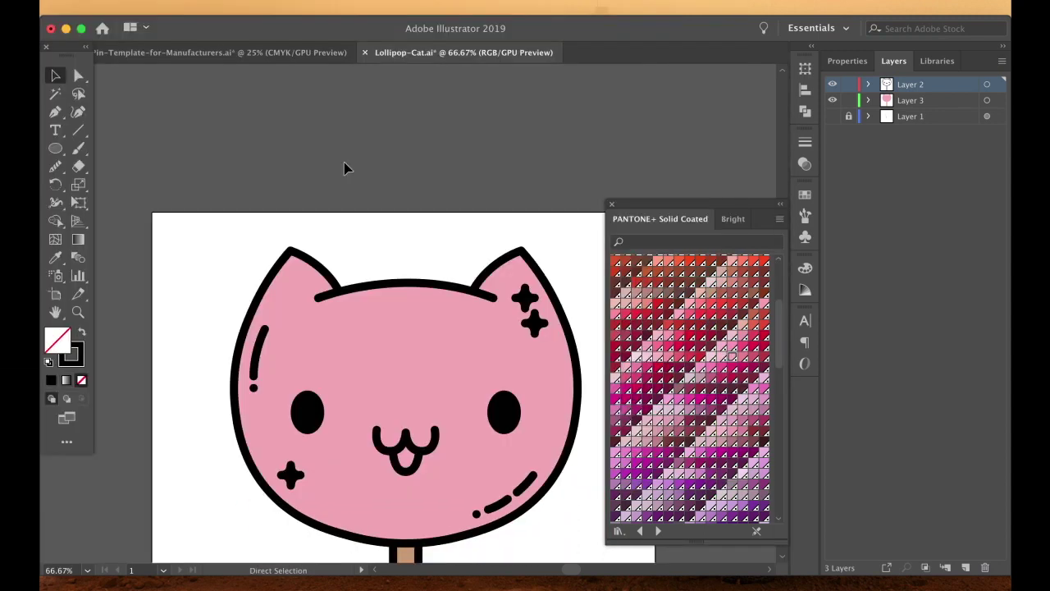
key(super+minus)
scroll(281, 123, down, 2)
drag(281, 122, 531, 432)
scroll(563, 436, up, 3)
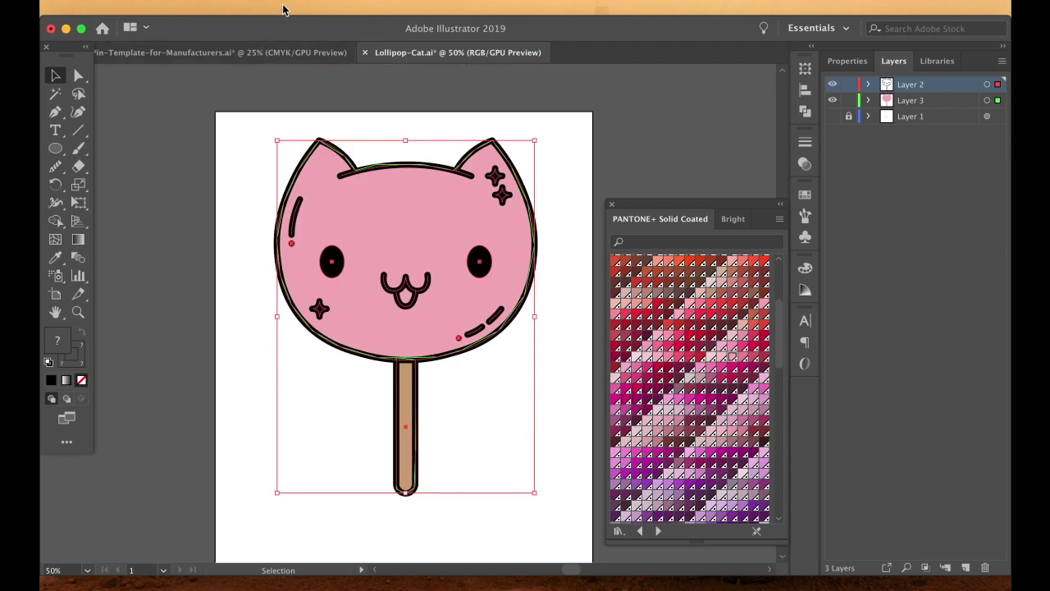
click(227, 8)
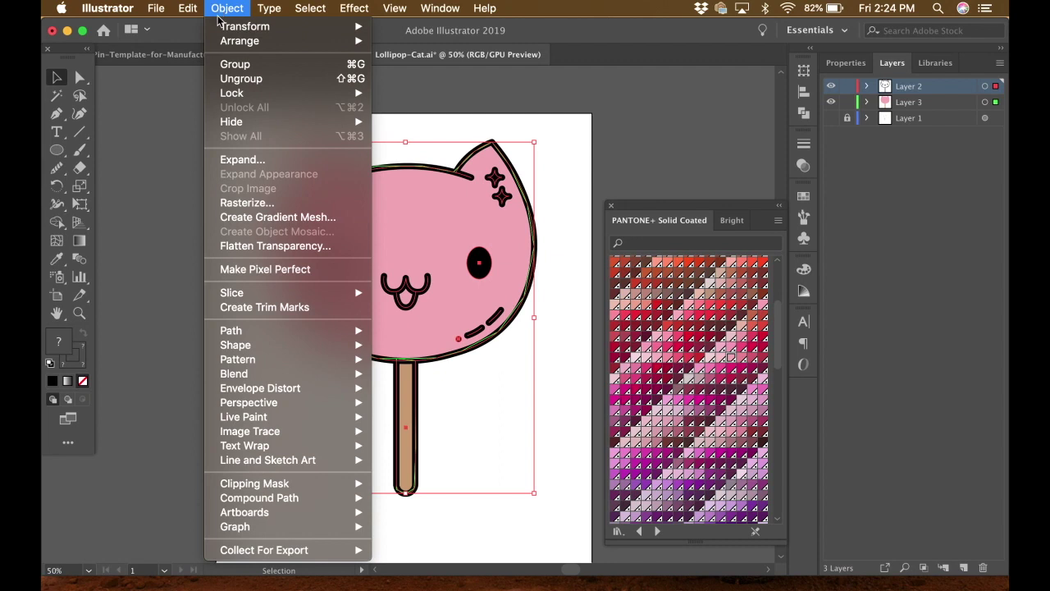
click(244, 161)
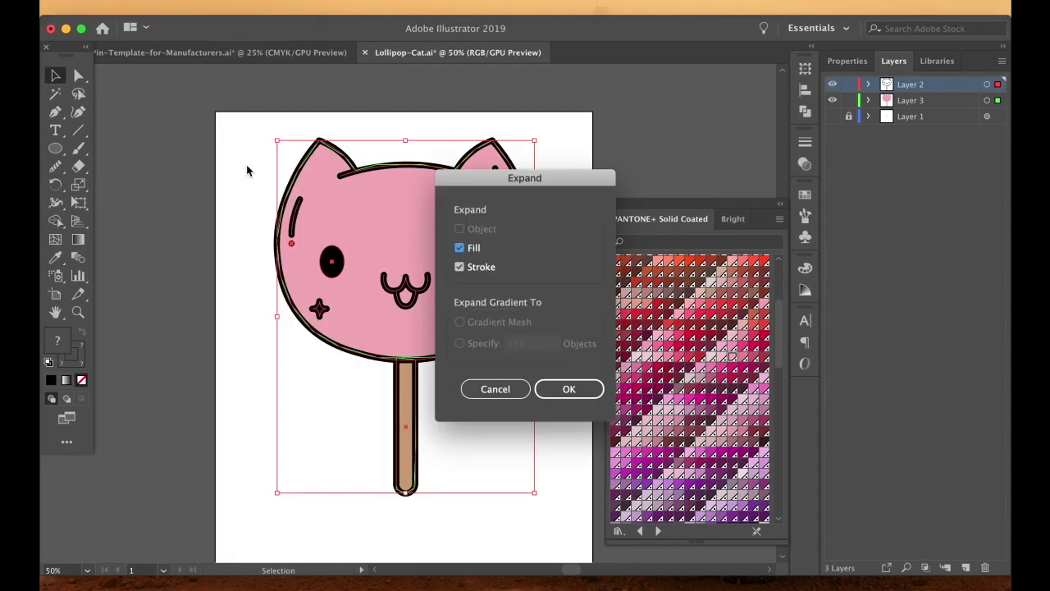
click(459, 248)
click(569, 393)
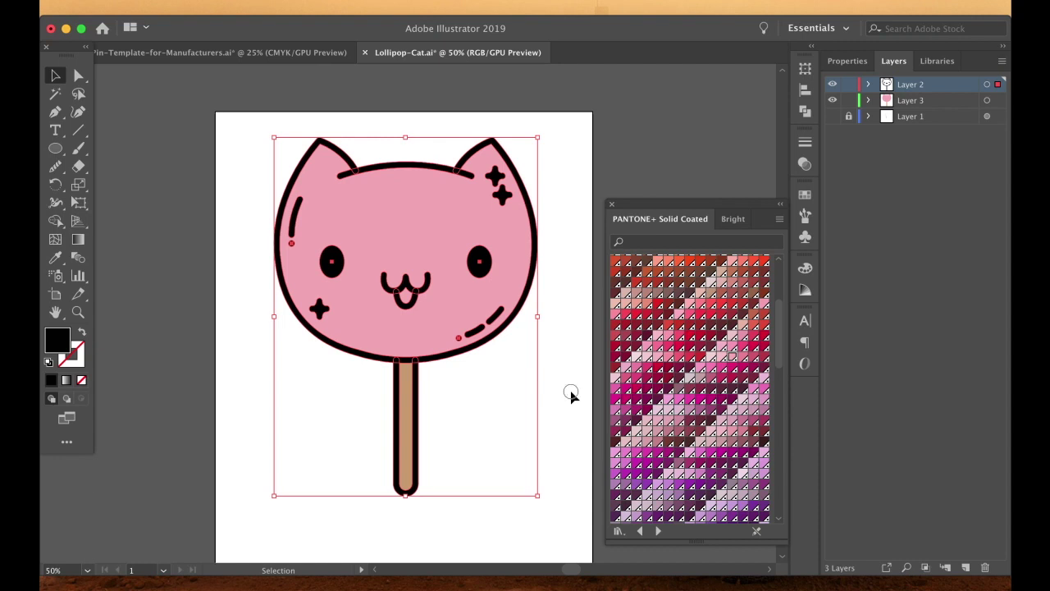
click(569, 394)
click(473, 350)
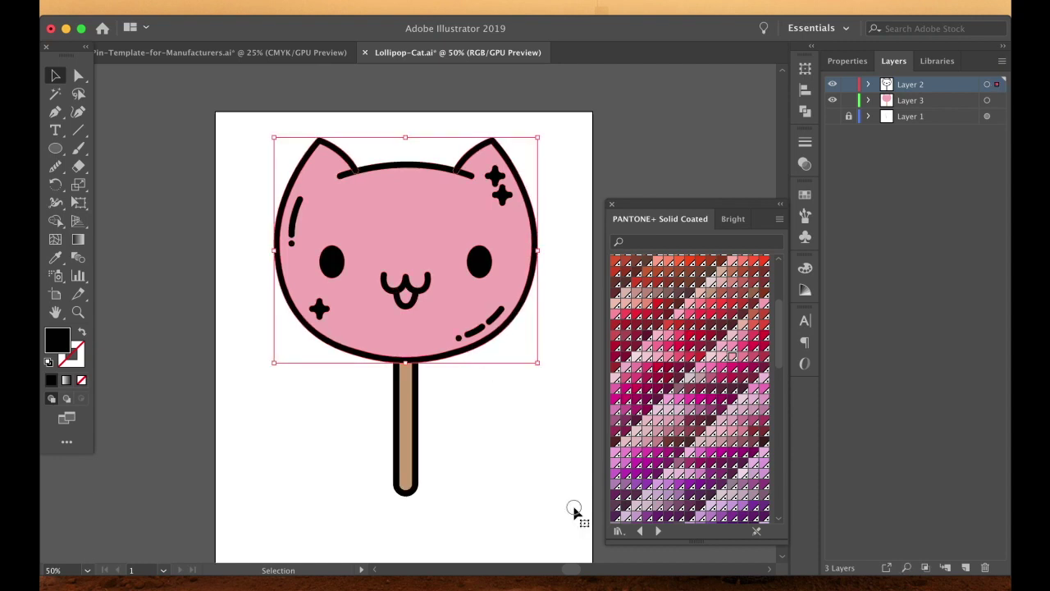
drag(574, 511, 279, 129)
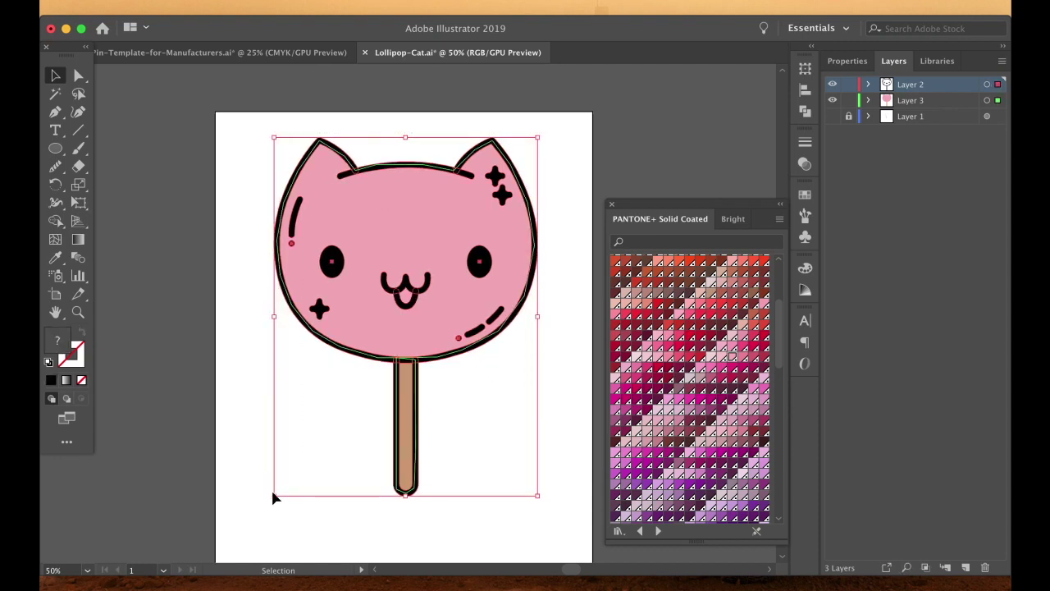
drag(537, 137, 314, 411)
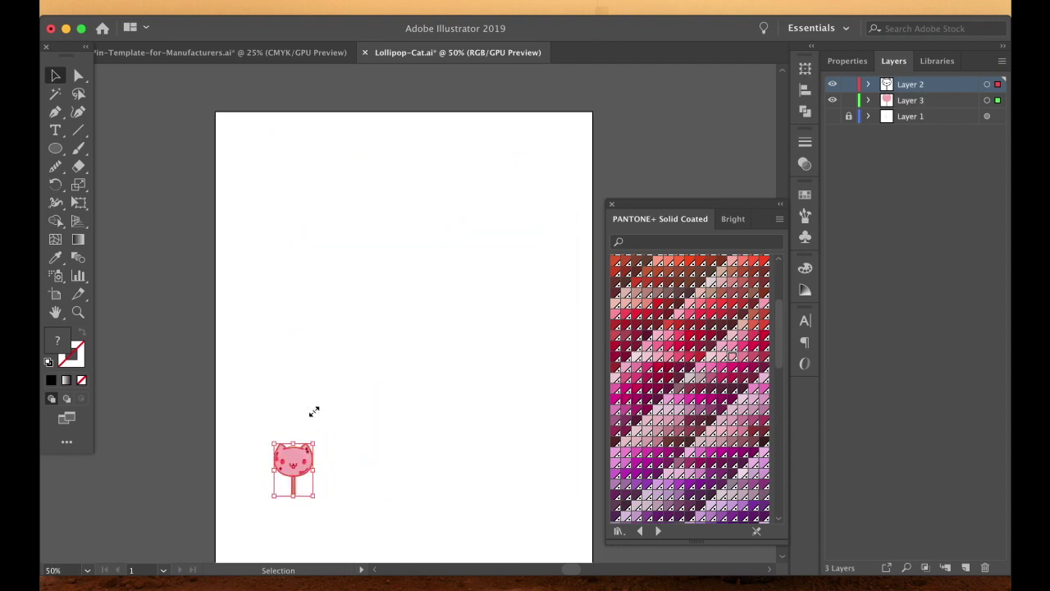
click(511, 473)
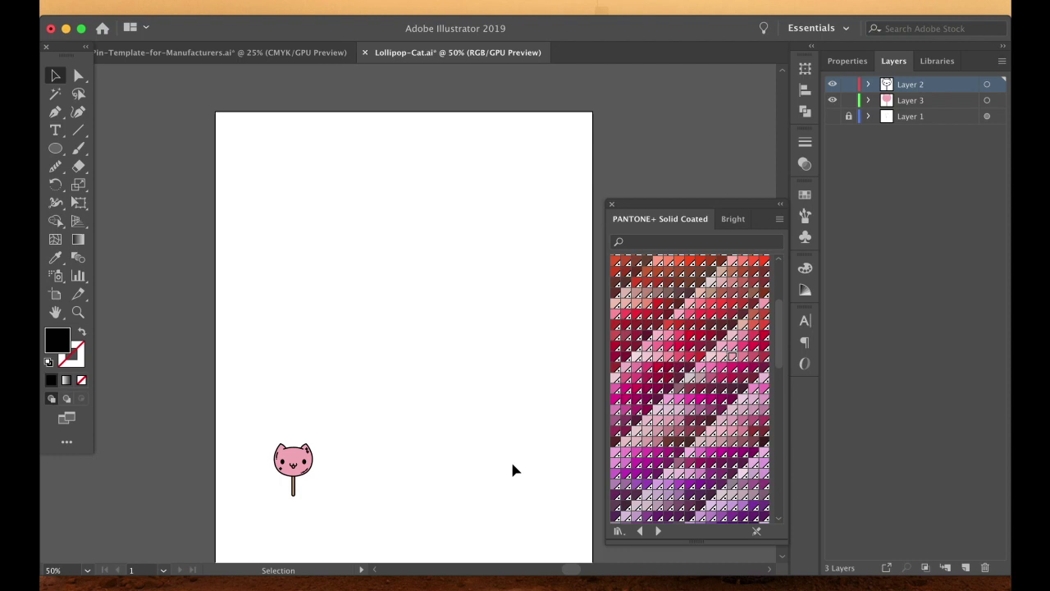
key(cmd+z)
click(517, 444)
click(427, 367)
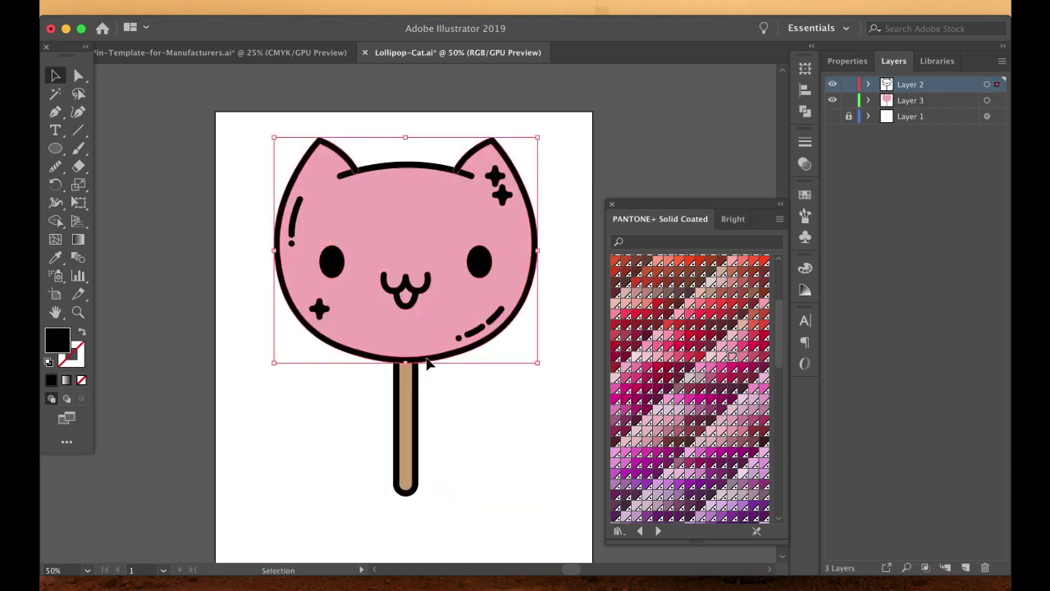
shift+click(416, 379)
Select the top outline and all shapes of the same fill, then Unite them in Pathfinder
key(super+shift+a)
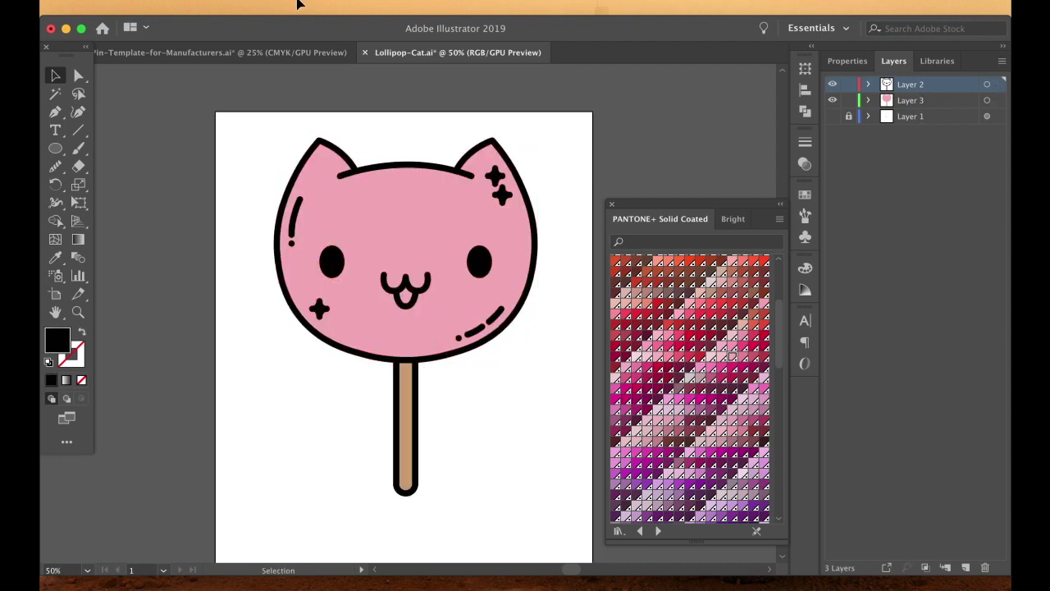
click(313, 7)
click(385, 172)
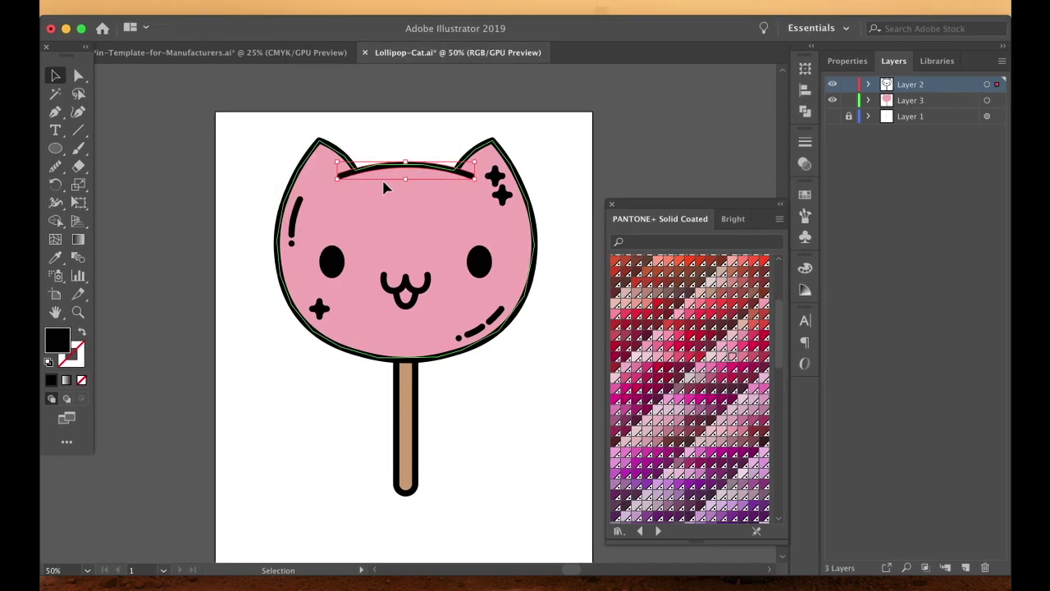
click(310, 9)
mouse_move(334, 166)
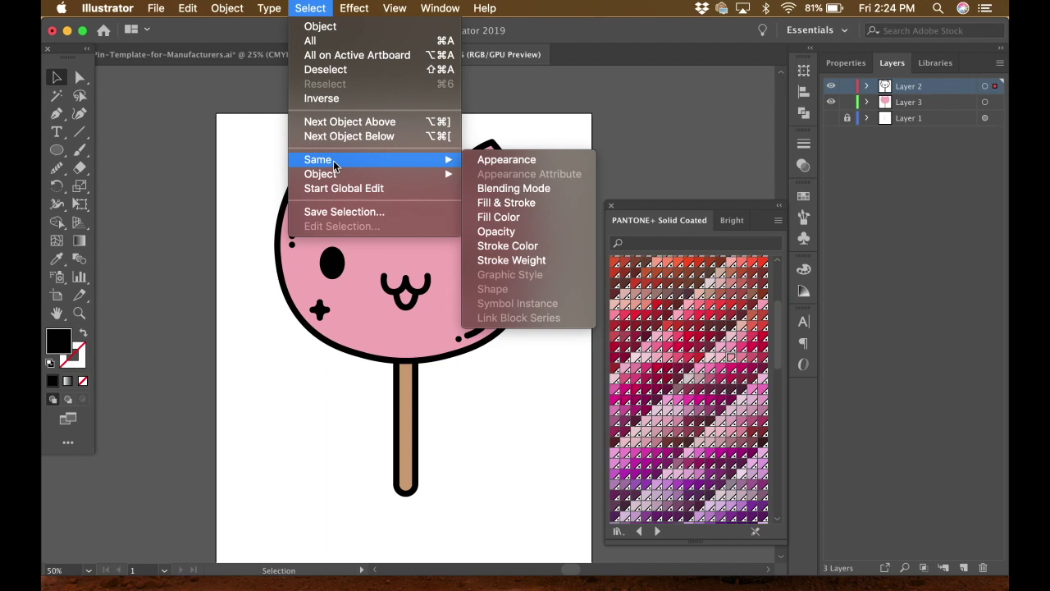
click(514, 218)
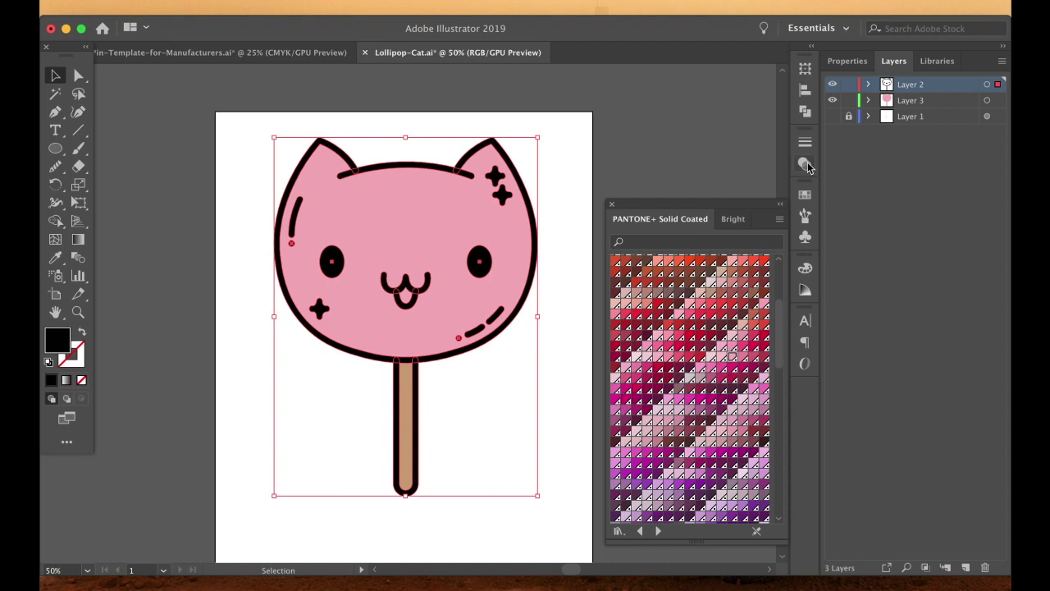
click(805, 114)
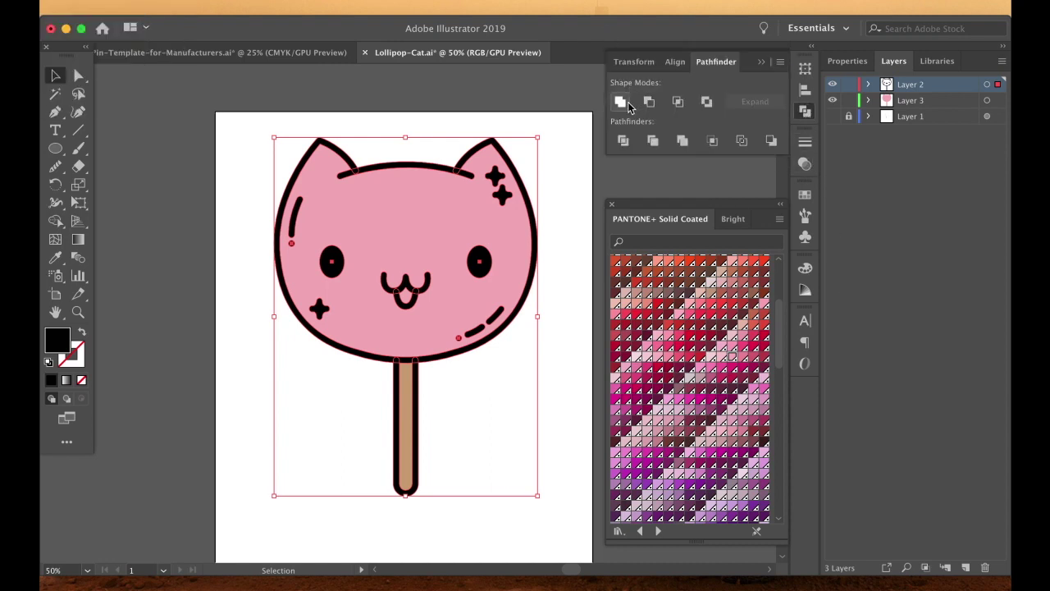
Undo an accidental move of the line art and select the whole cat lollipop
click(572, 223)
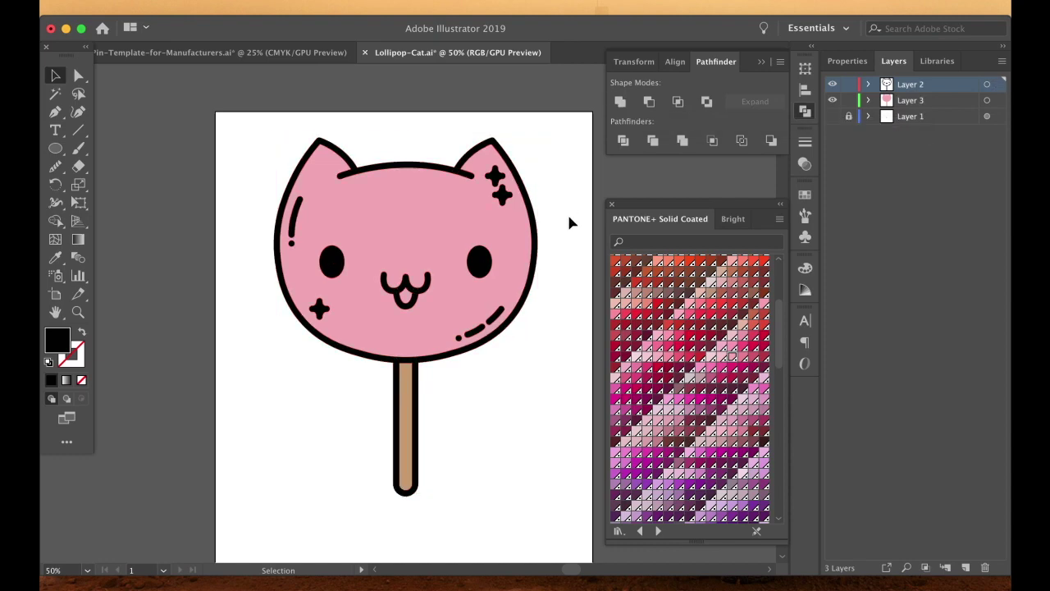
drag(534, 236, 414, 256)
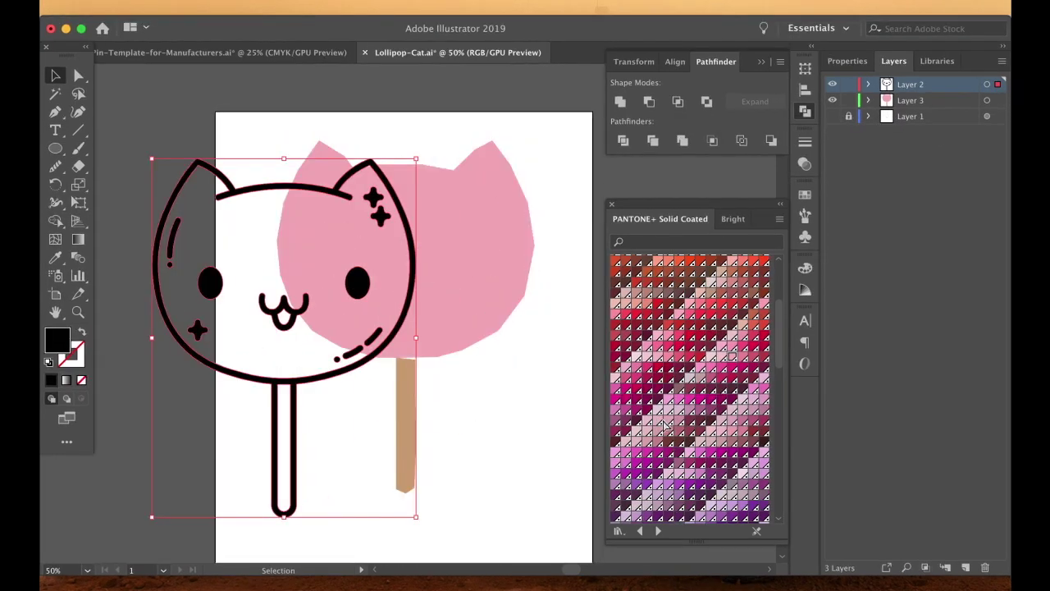
key(super+z)
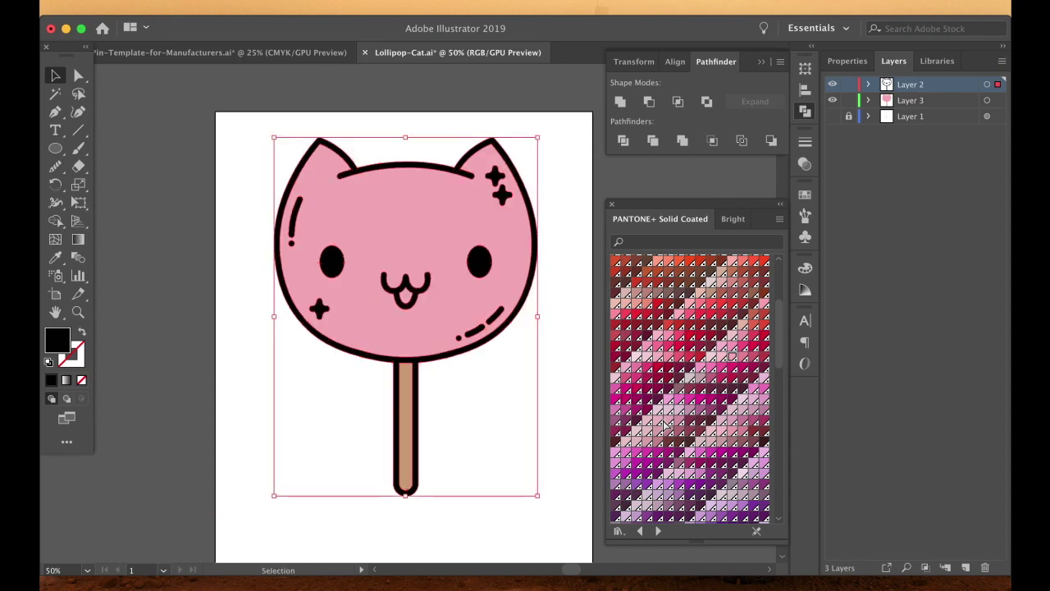
click(549, 380)
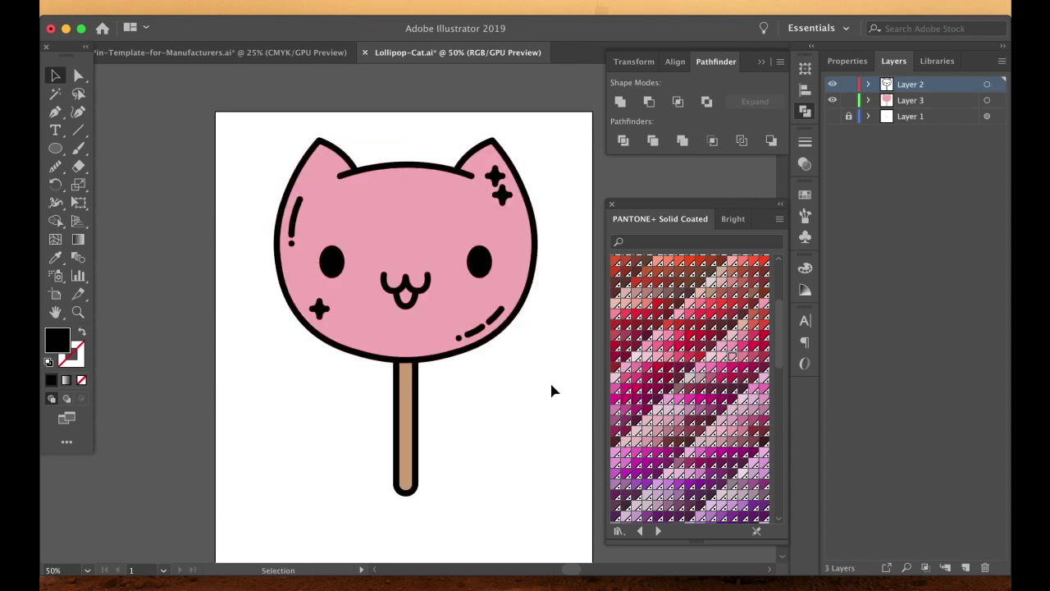
scroll(555, 498, up, 2)
key(super+a)
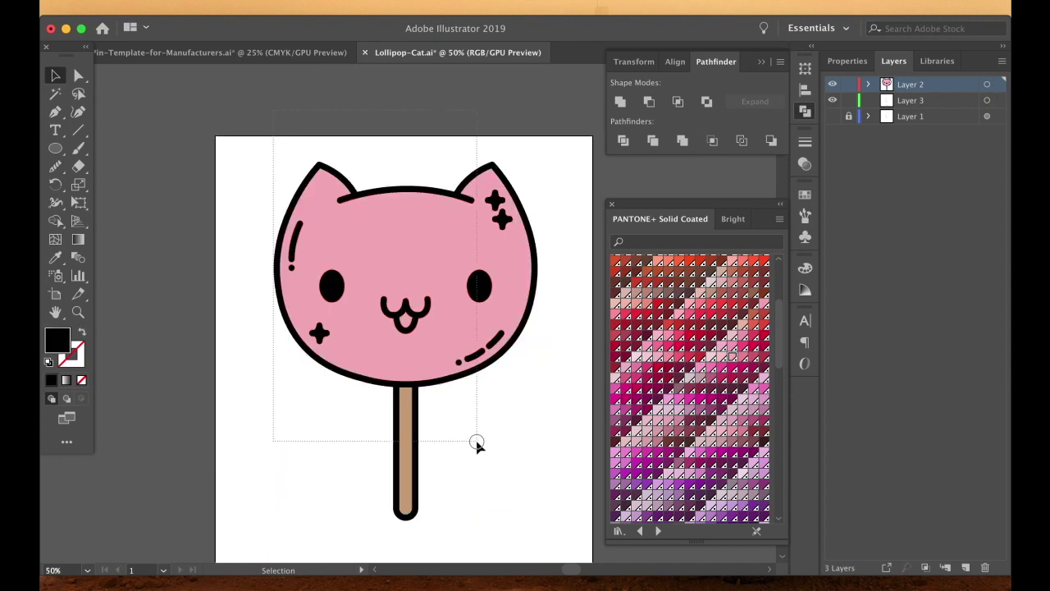
drag(477, 443, 563, 543)
Bring the cat lollipop into the pin template and fit it into the FRONT area
drag(448, 232, 374, 264)
drag(338, 311, 377, 282)
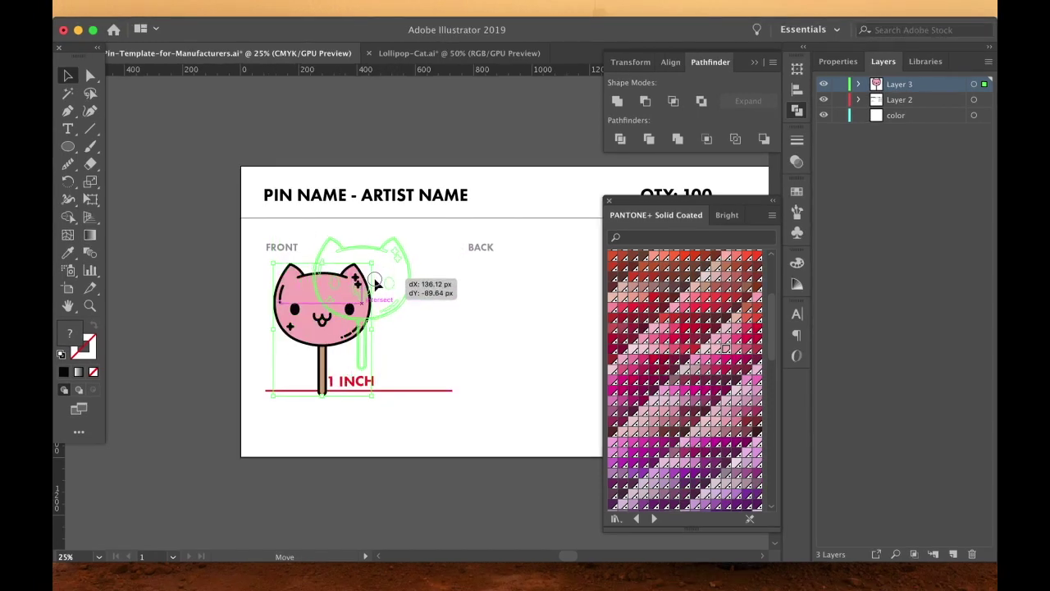
click(374, 456)
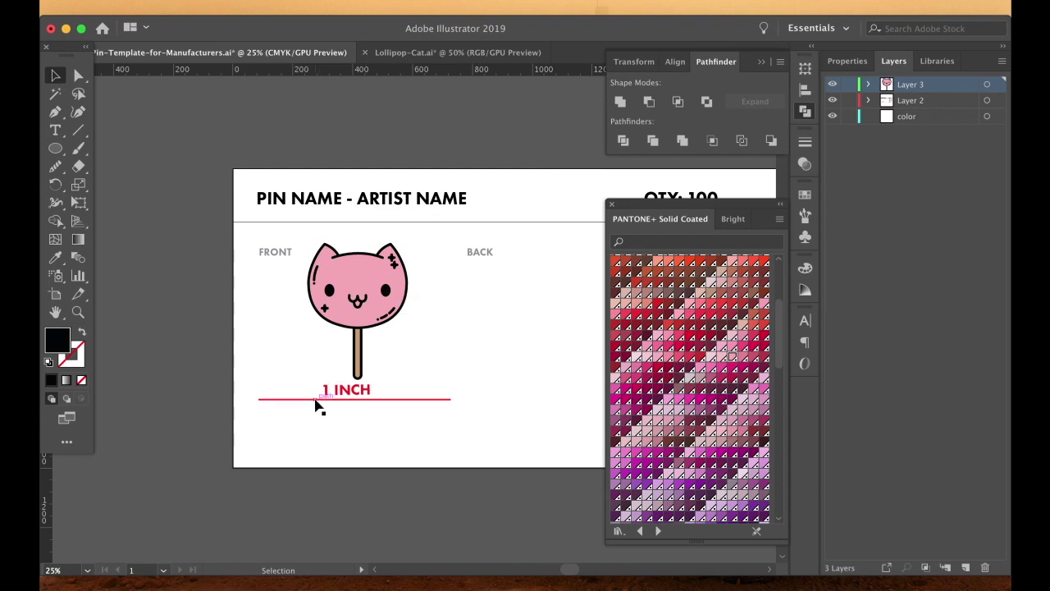
Rotate the 1 INCH ruler vertical, shorten it to the cat's height and move it left
click(318, 407)
drag(460, 390, 355, 293)
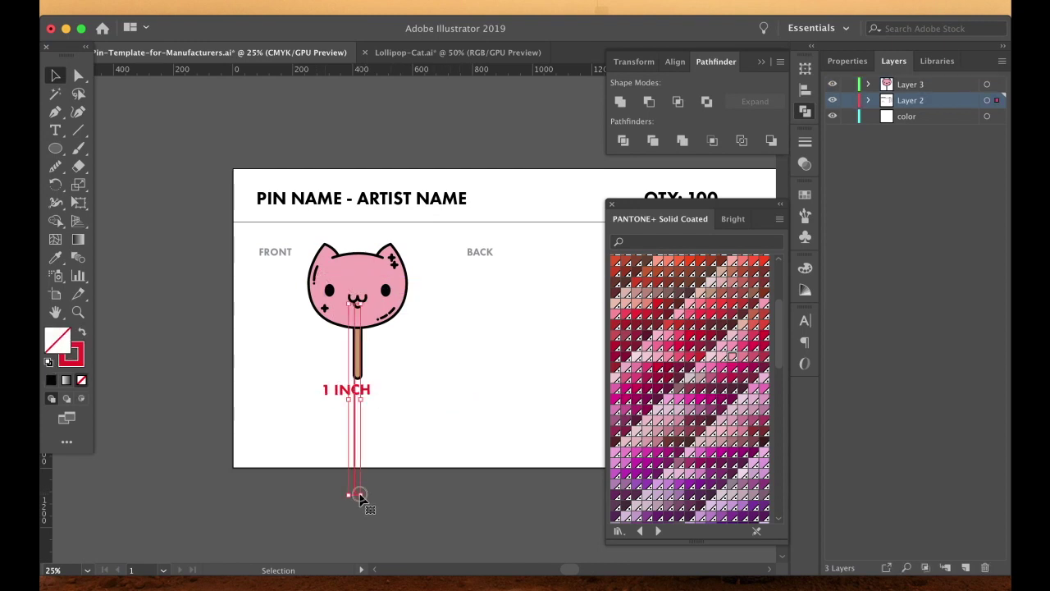
drag(361, 497, 419, 361)
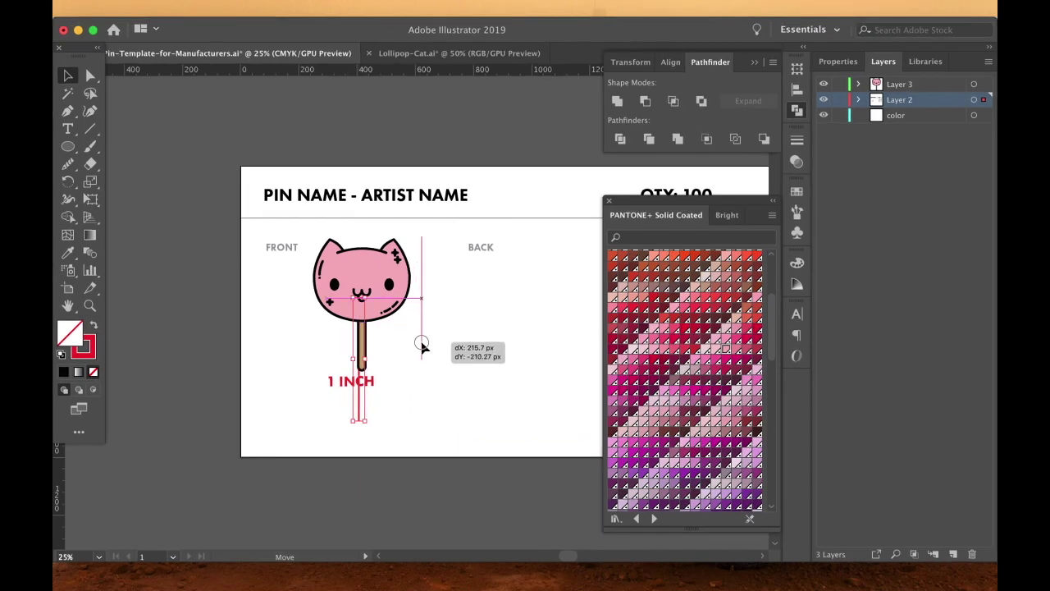
drag(422, 345, 300, 380)
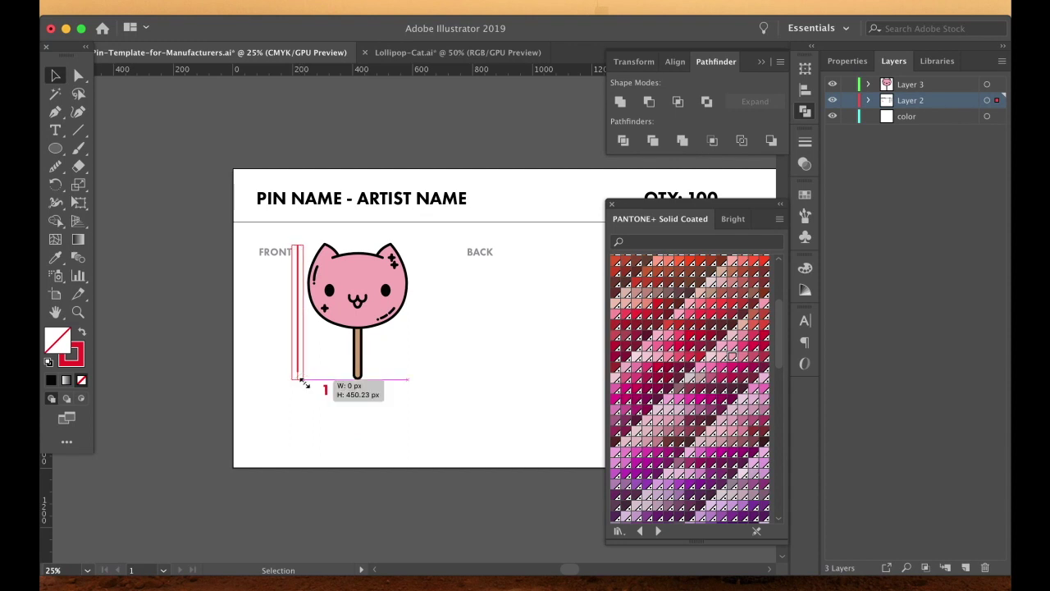
Move the 1 INCH label beside the vertical ruler and reselect the front cat
click(368, 395)
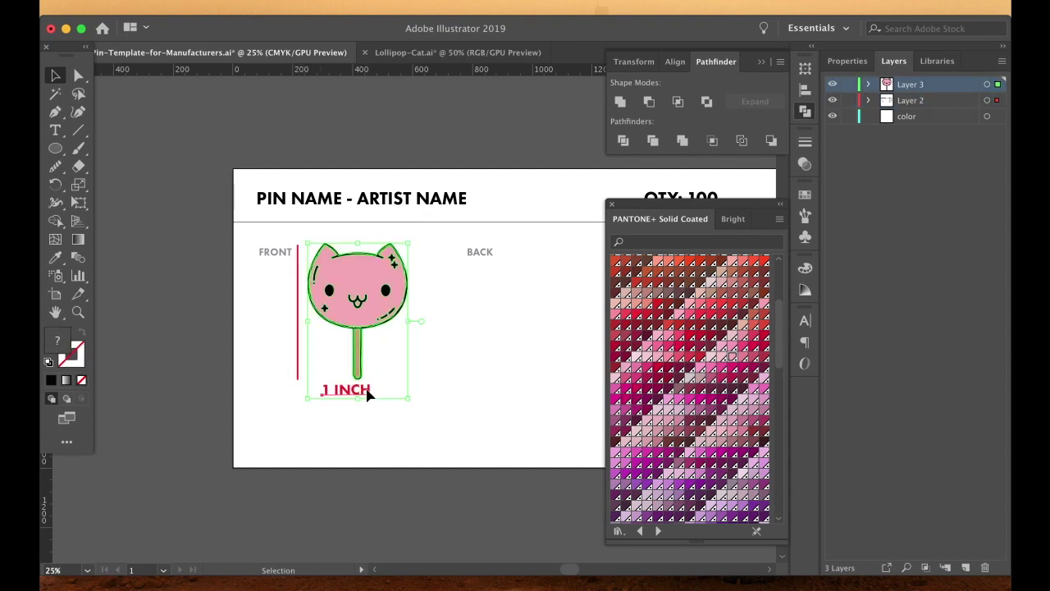
click(359, 456)
drag(369, 394, 286, 363)
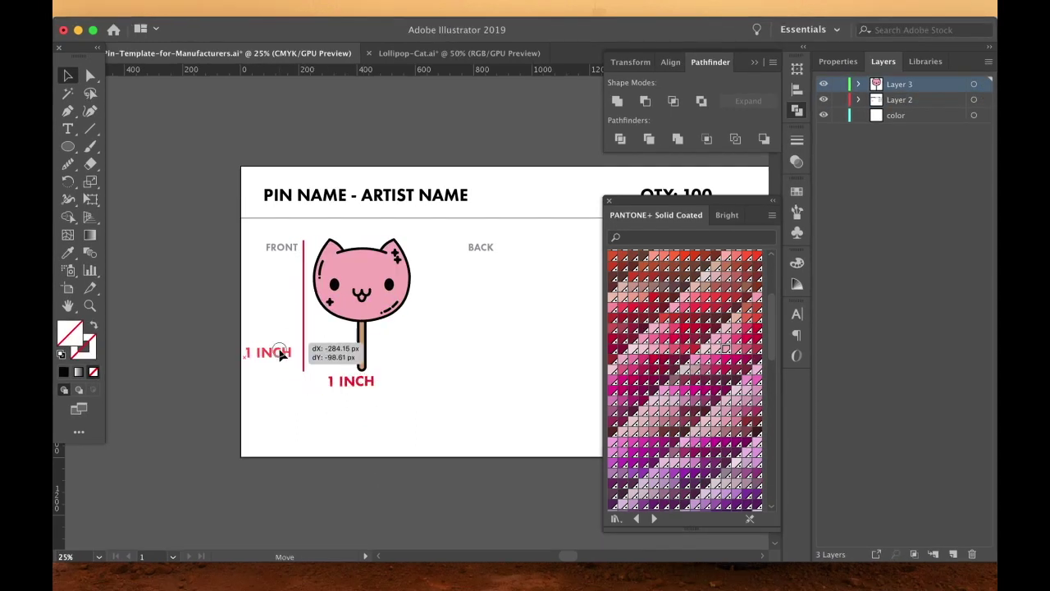
click(373, 480)
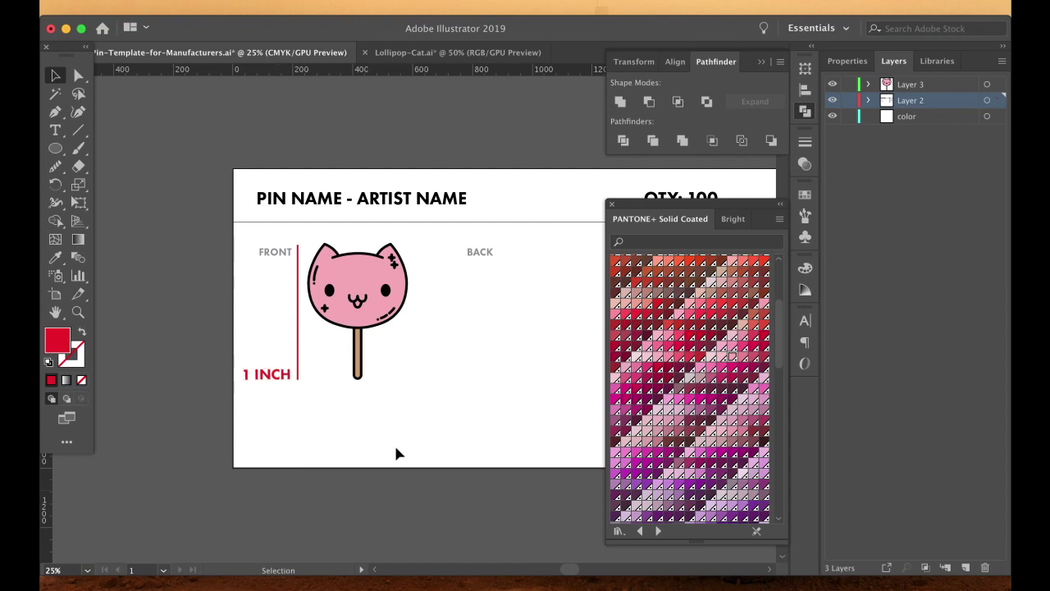
scroll(406, 433, up, 2)
click(355, 400)
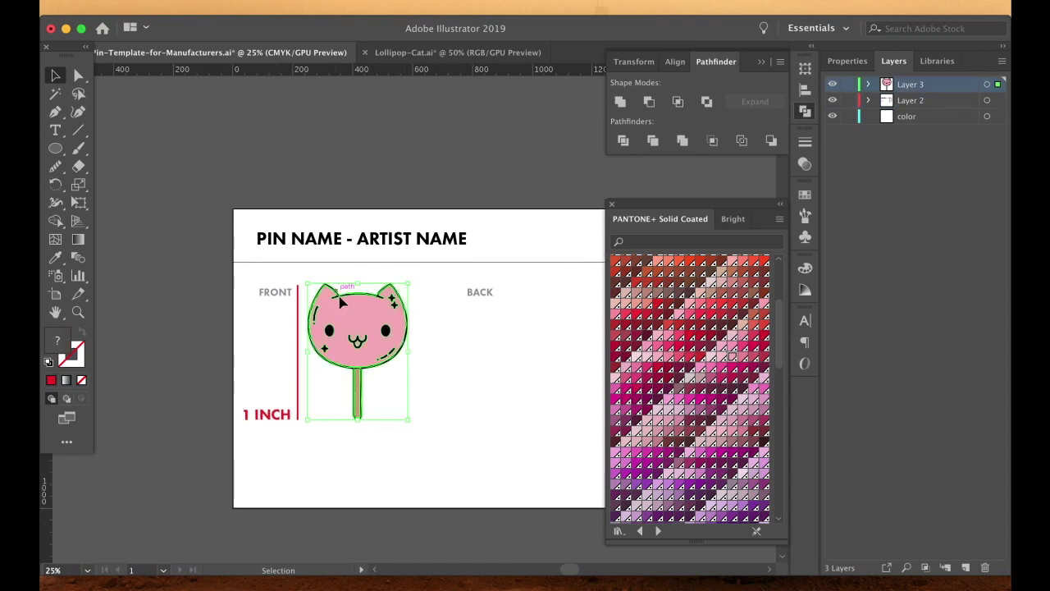
Copy the cat into the BACK area and Unite it into one solid black silhouette
drag(345, 316, 538, 321)
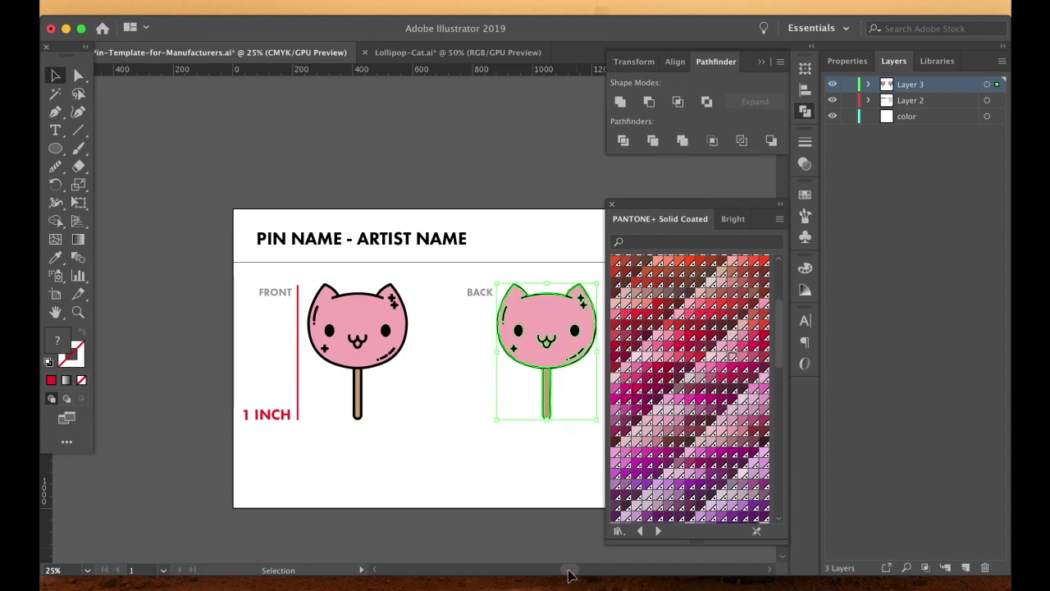
drag(571, 571, 583, 572)
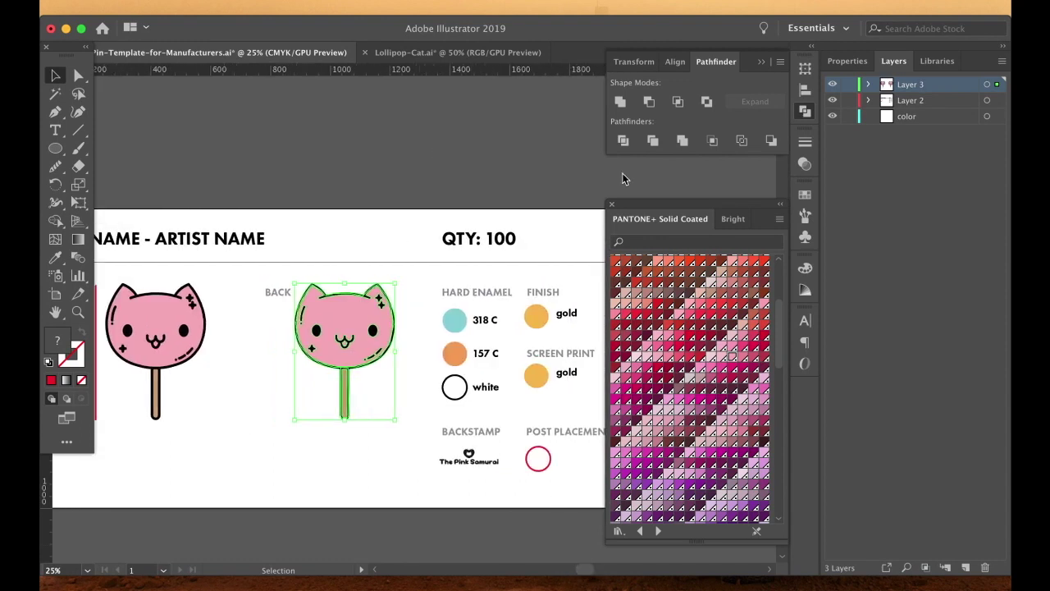
click(622, 103)
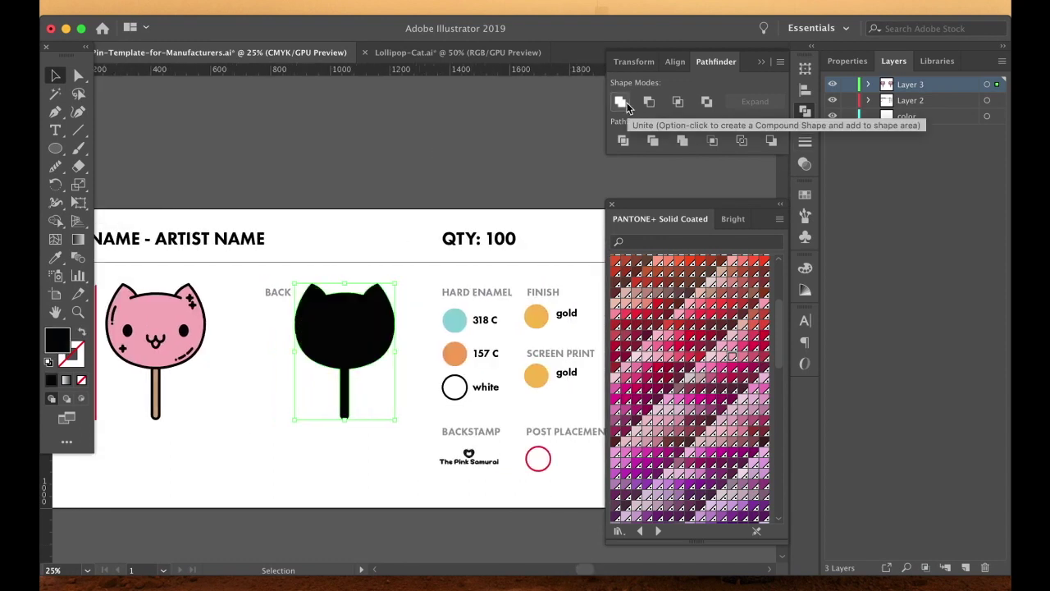
click(269, 443)
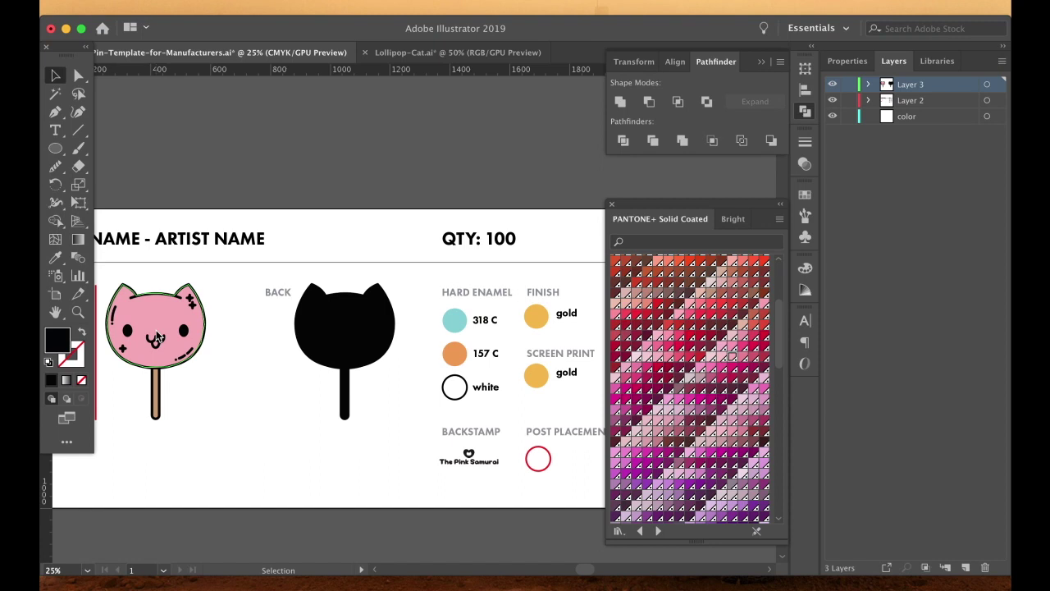
Copy the red post-placement ellipse from Layer 3 onto the black cat head
click(540, 471)
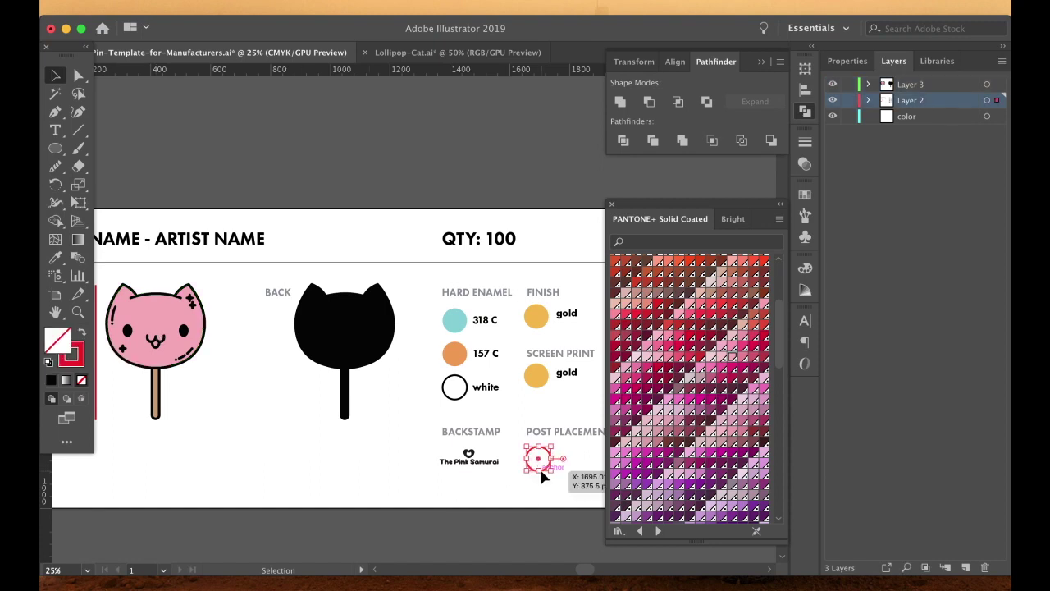
click(868, 100)
click(944, 230)
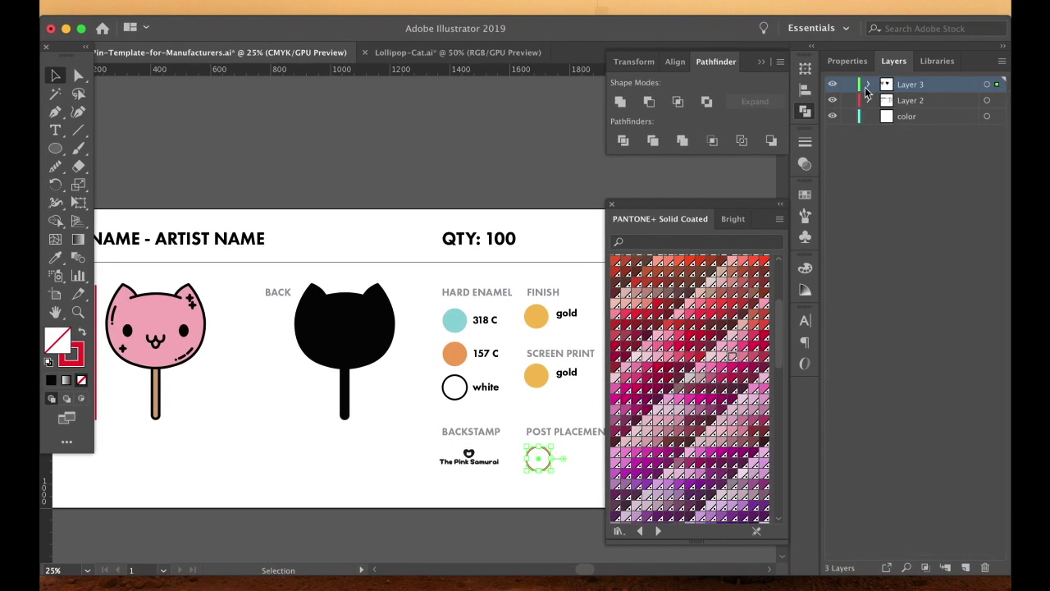
click(868, 84)
click(943, 100)
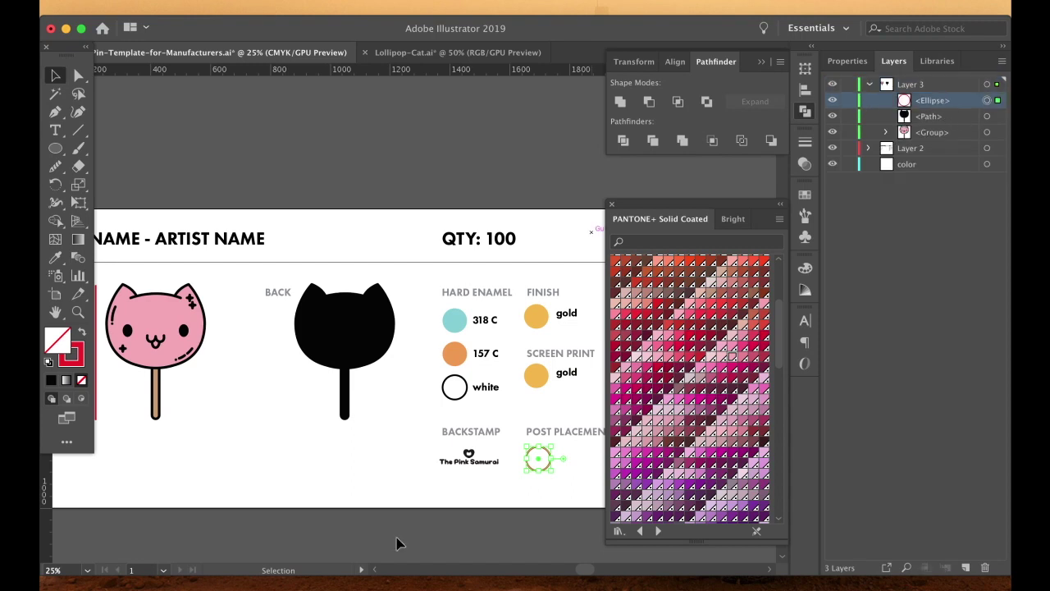
drag(547, 473, 358, 331)
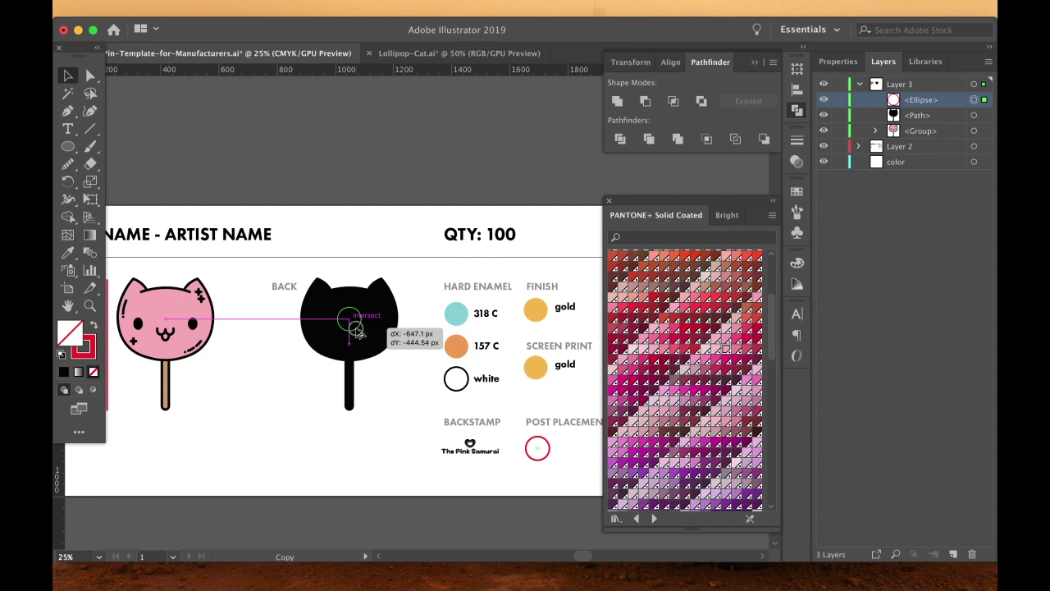
click(403, 530)
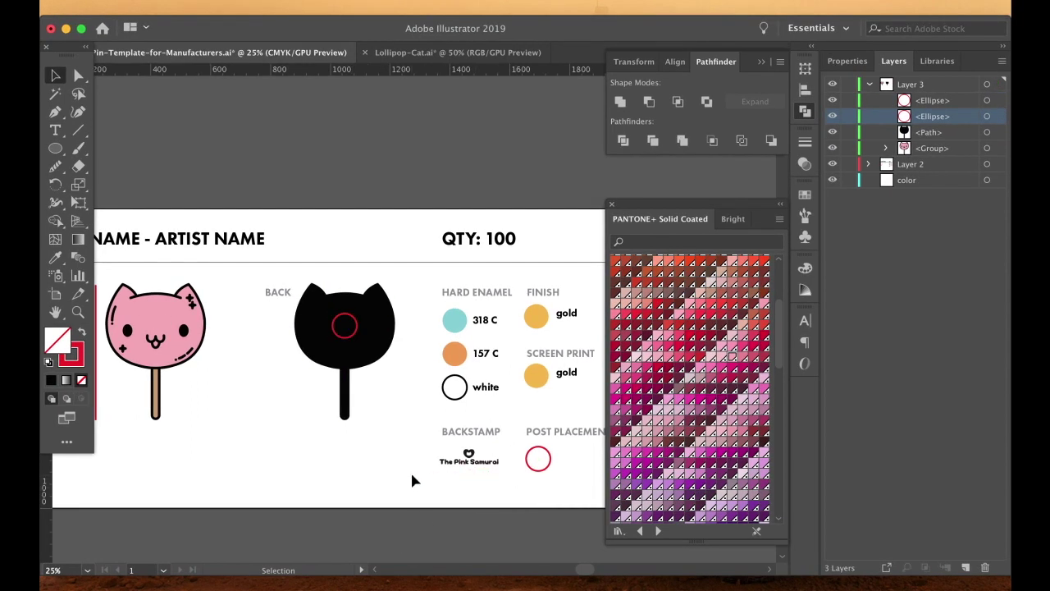
Duplicate the backstamp logo just below the original
drag(447, 463, 450, 465)
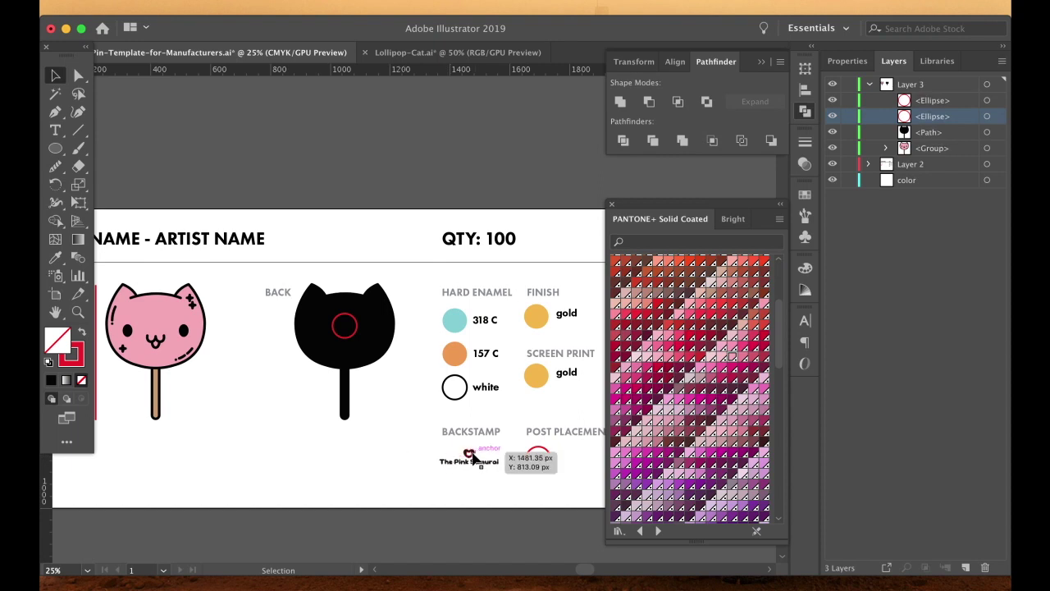
click(472, 456)
drag(474, 457, 482, 484)
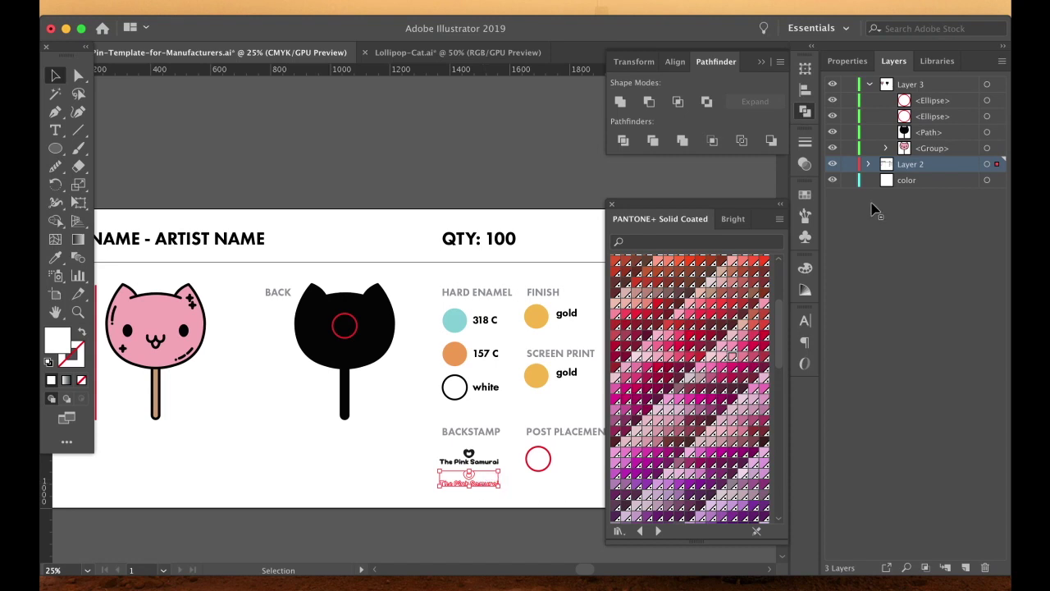
Move the White logo group into Layer 3 and copy the backstamp onto the black silhouette
click(869, 164)
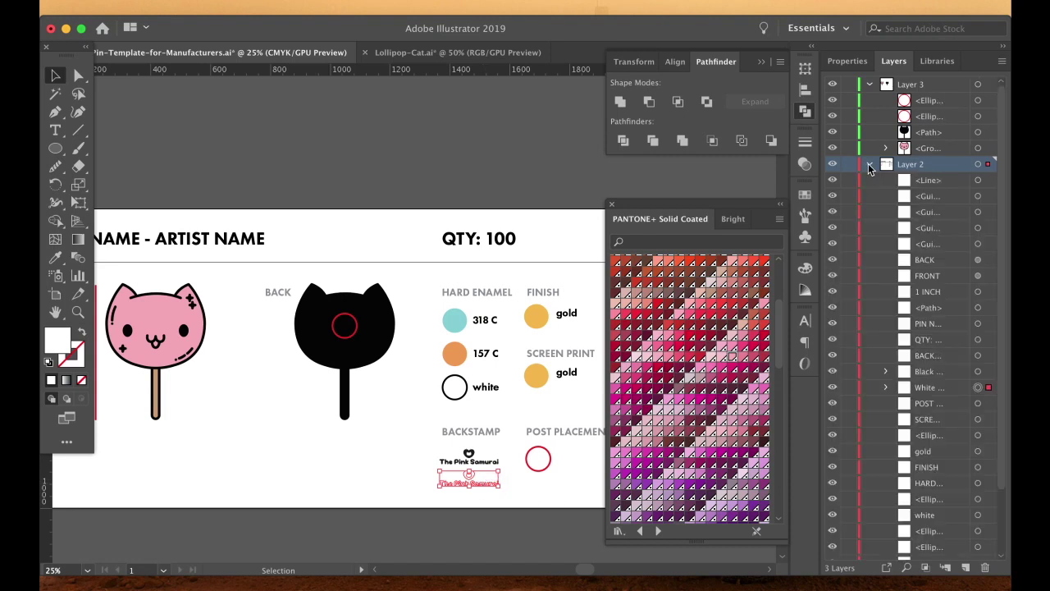
click(930, 389)
scroll(934, 400, down, 3)
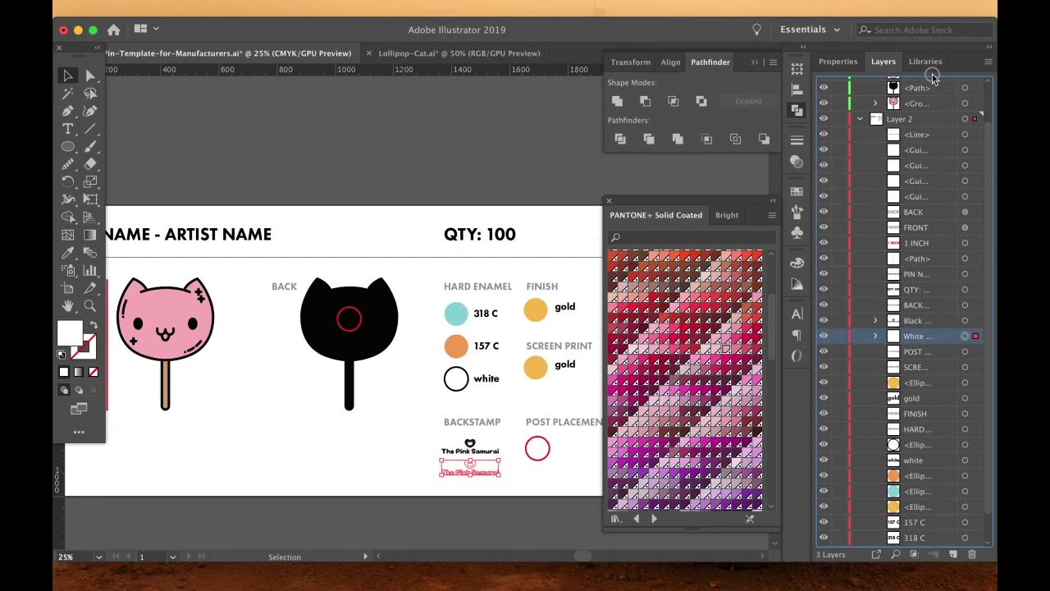
drag(933, 76, 903, 83)
drag(490, 478, 370, 350)
click(395, 512)
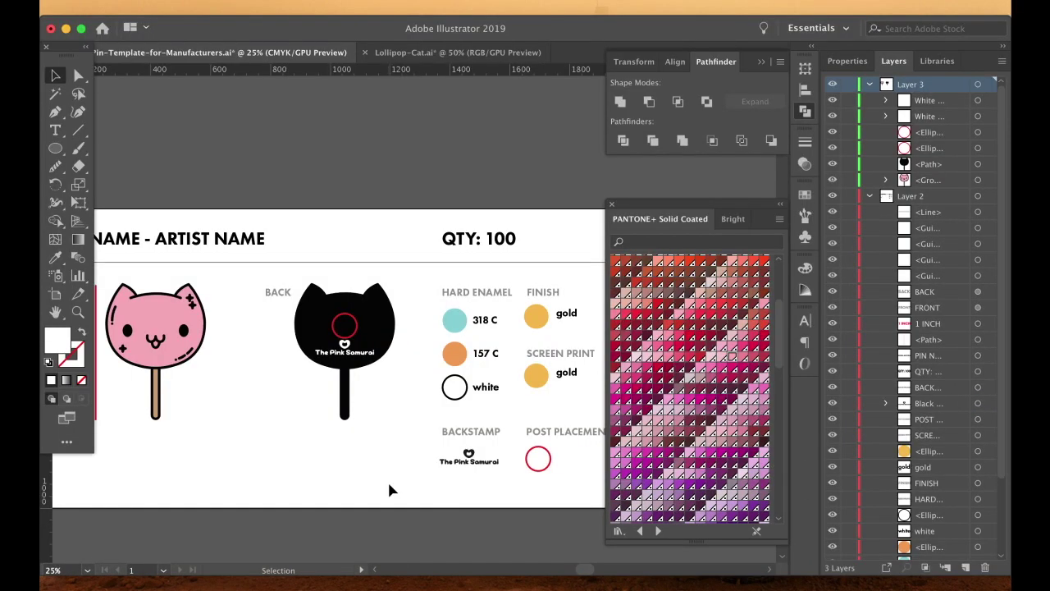
Nudge the red post circle and move The Pink Samurai backstamp text up slightly
drag(355, 328, 358, 329)
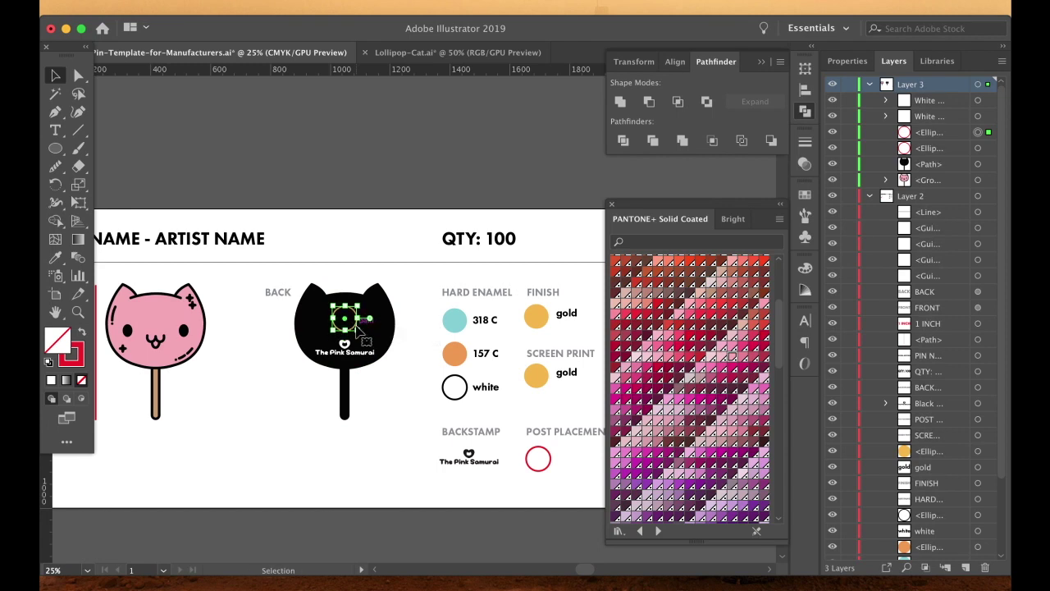
click(365, 415)
click(348, 352)
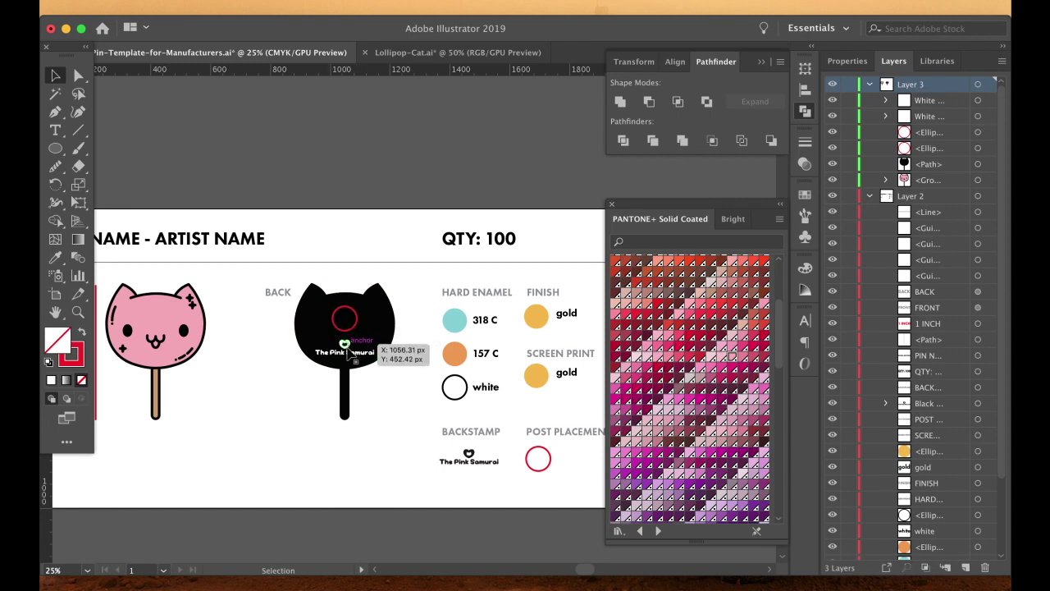
drag(351, 358, 351, 355)
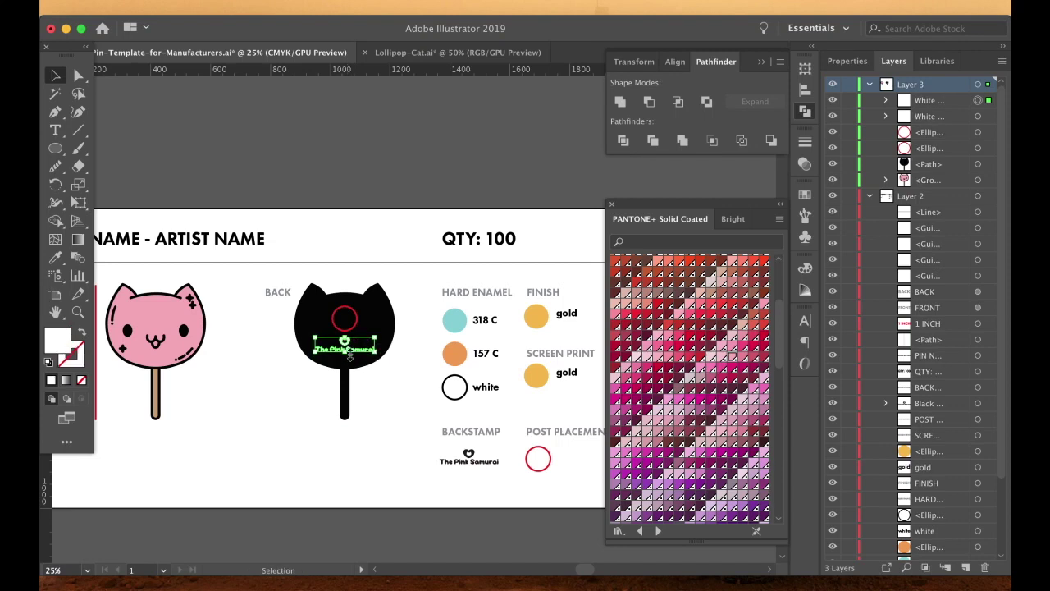
click(382, 421)
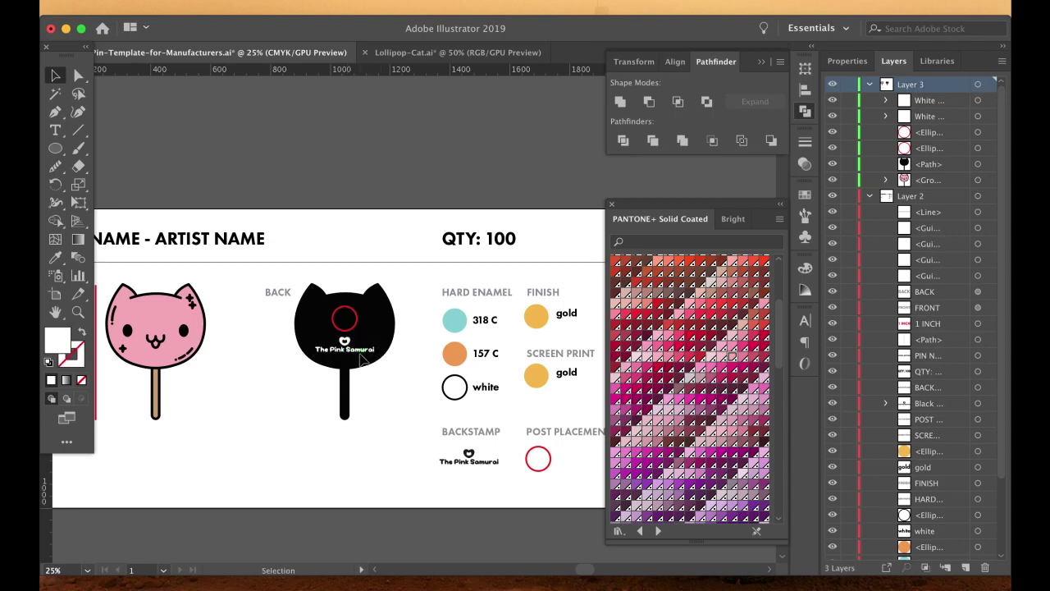
Eyedrop the FINISH gold onto the black back silhouette
click(376, 322)
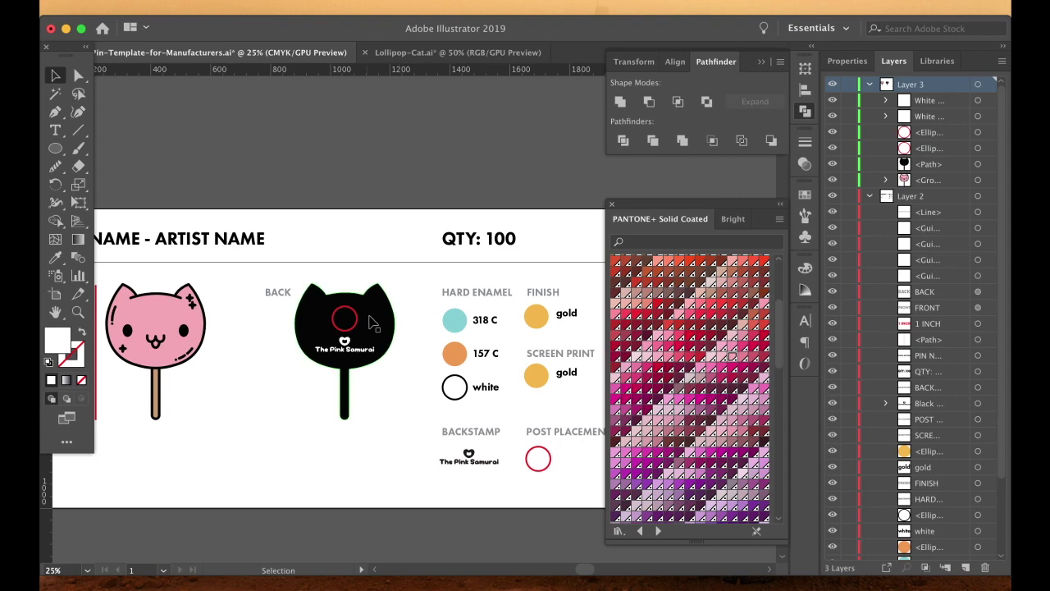
key(i)
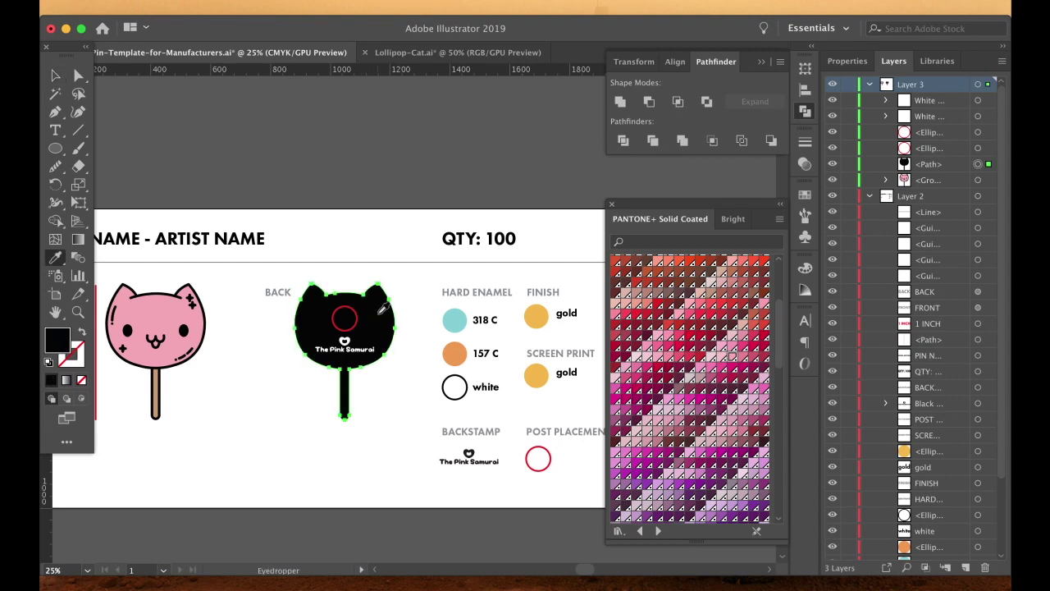
click(537, 318)
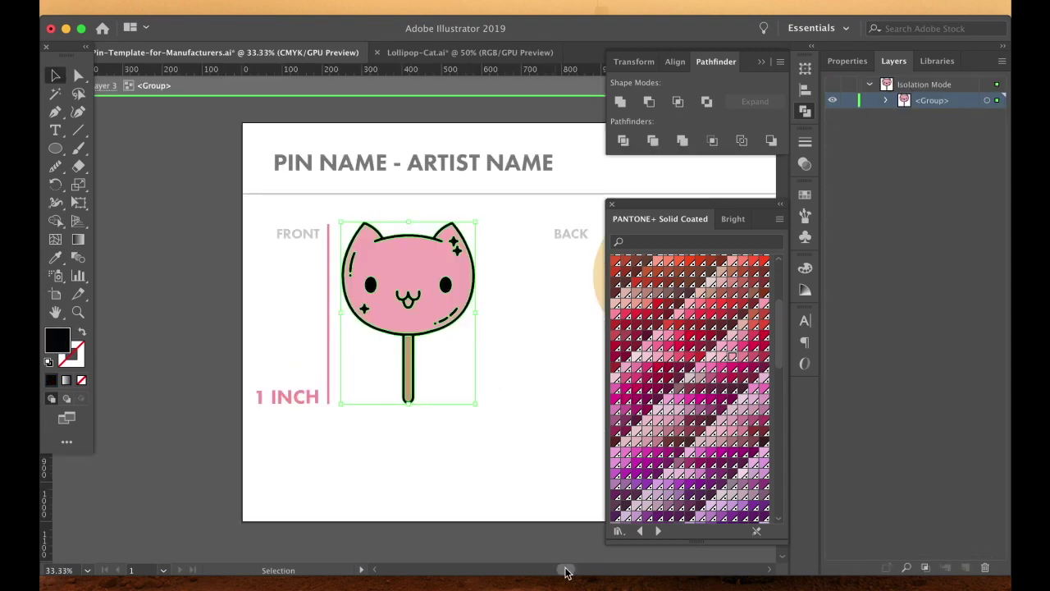
drag(561, 569, 598, 570)
Give the front cat's black outlines the gold colour and exit the cat group
click(55, 257)
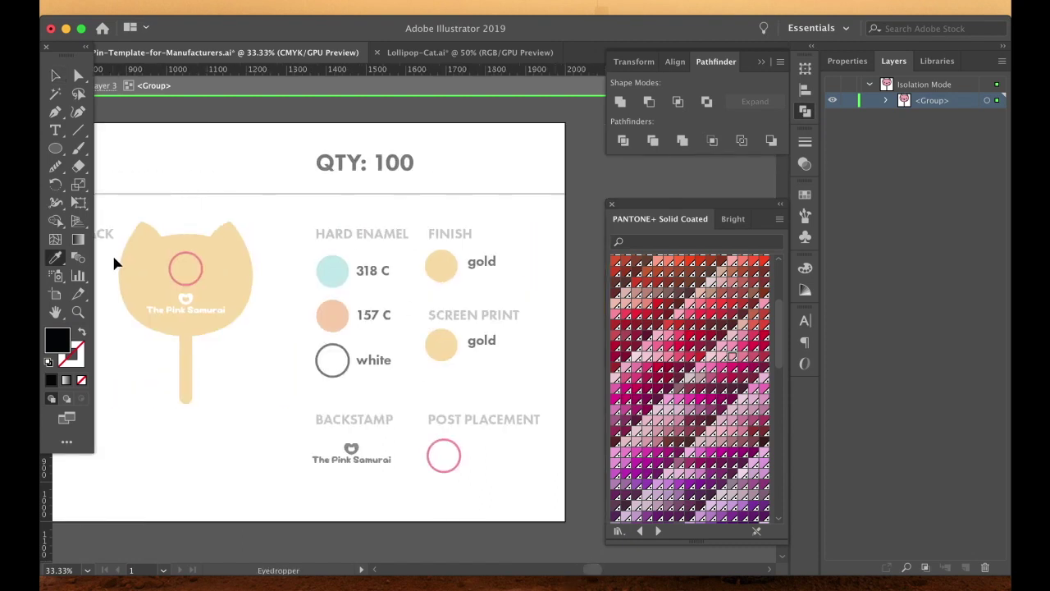
click(224, 247)
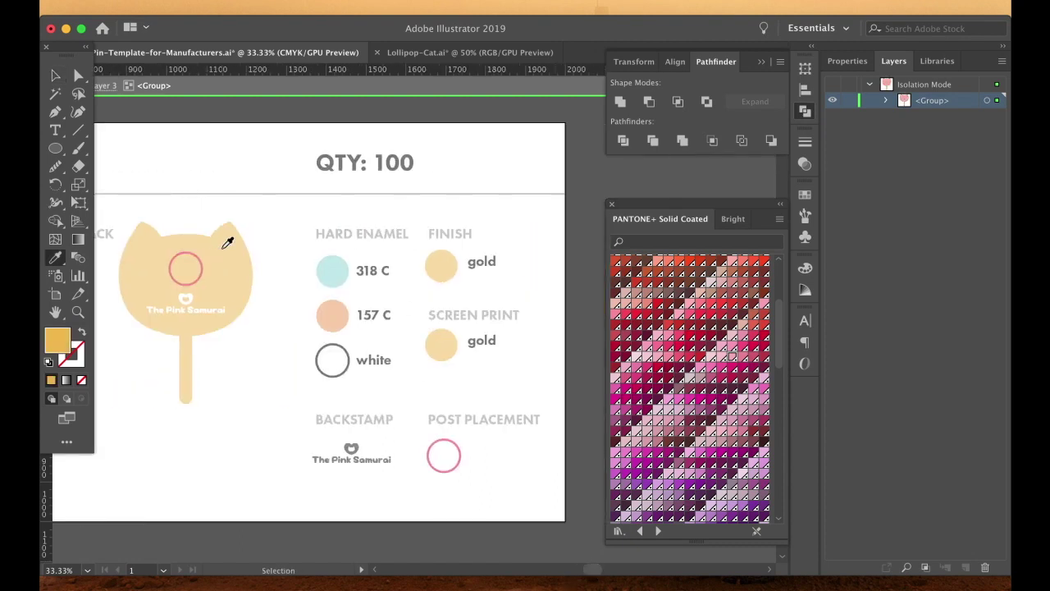
key(super+minus)
click(441, 401)
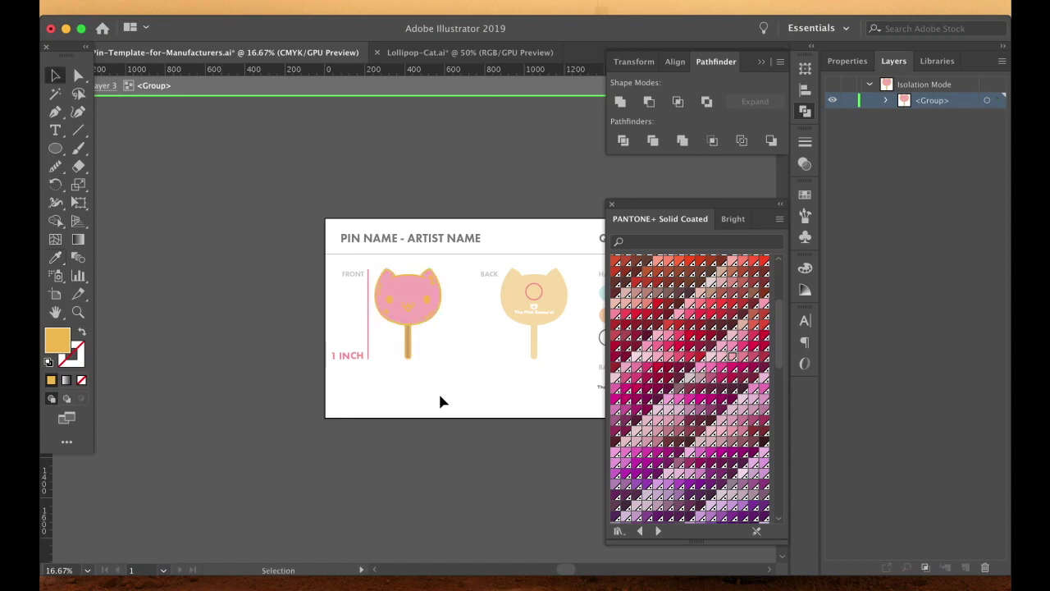
double_click(442, 404)
key(super+minus)
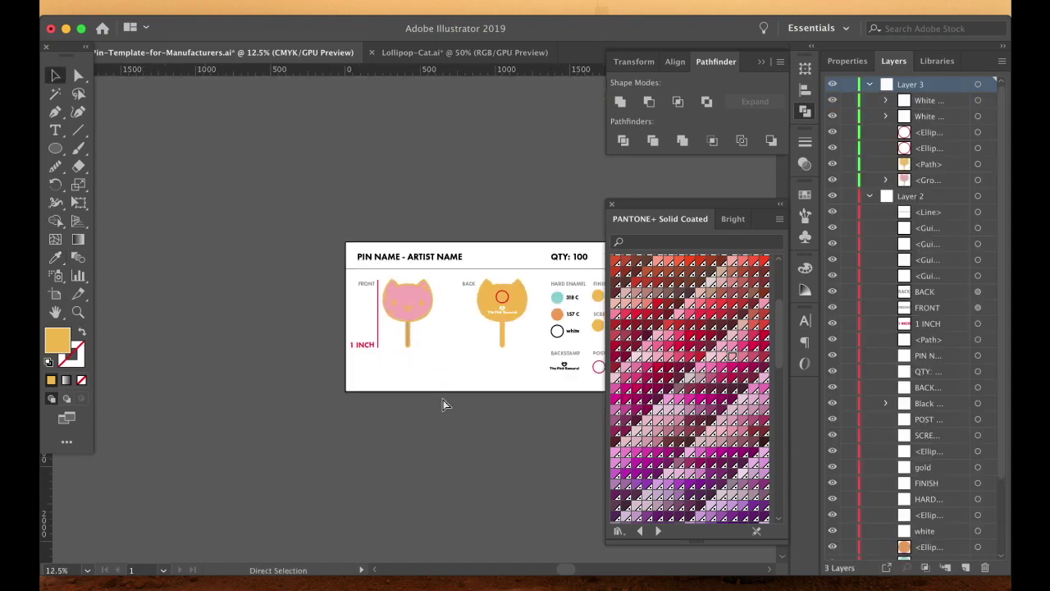
key(super+plus)
key(super+plus)
key(super+plus)
key(super+plus)
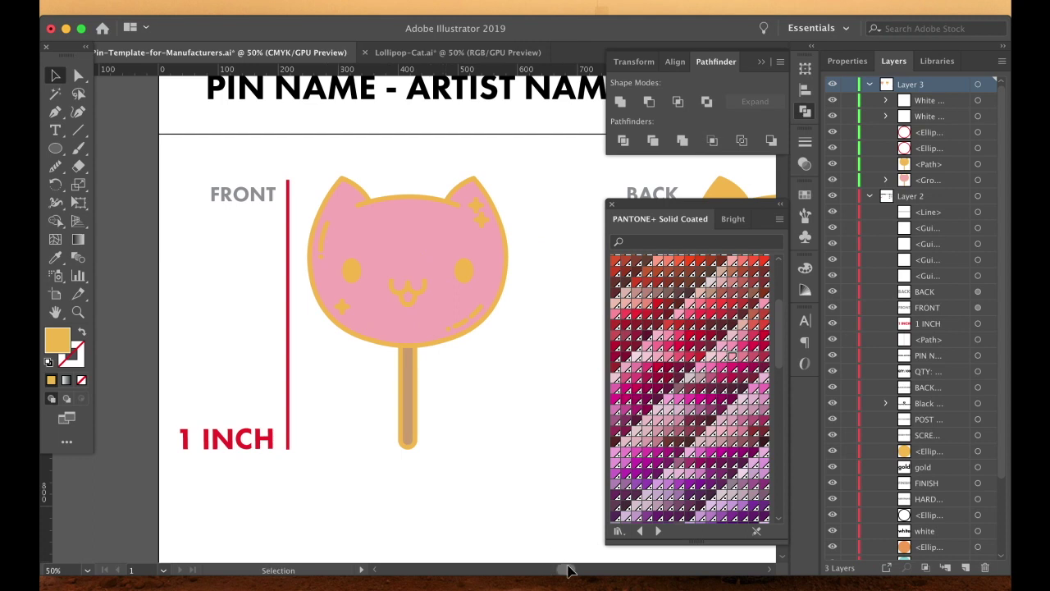
Select the 318 C colour label and the gold circle under SCREEN PRINT
drag(563, 567, 585, 568)
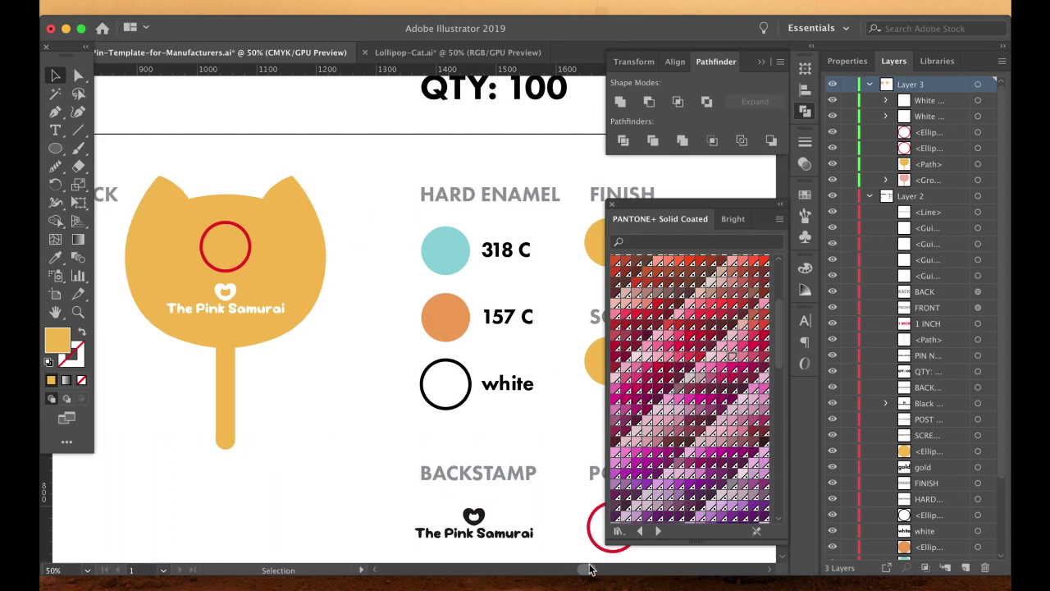
click(492, 258)
key(super+minus)
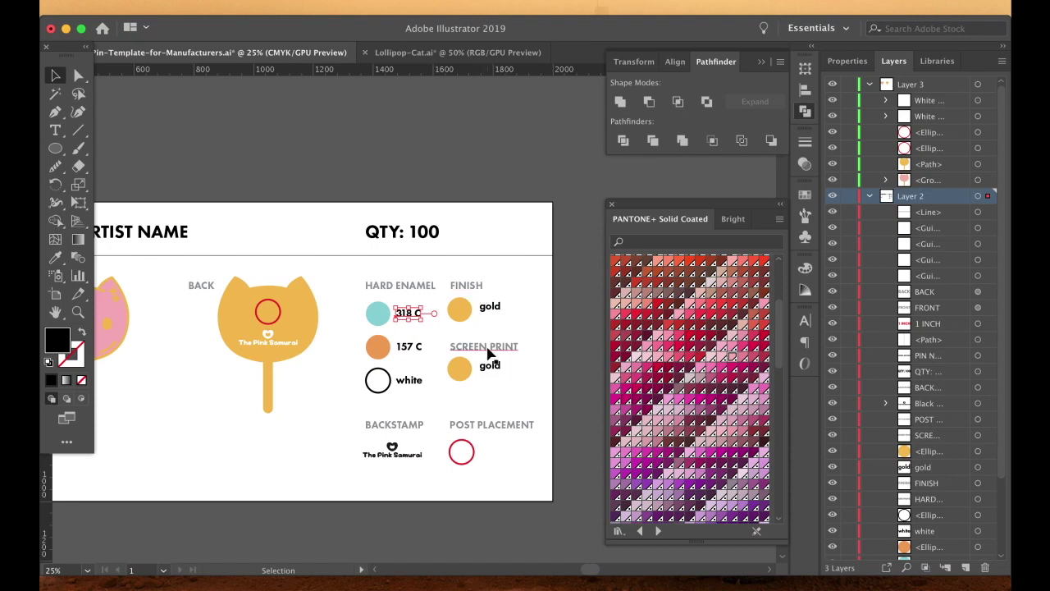
click(462, 371)
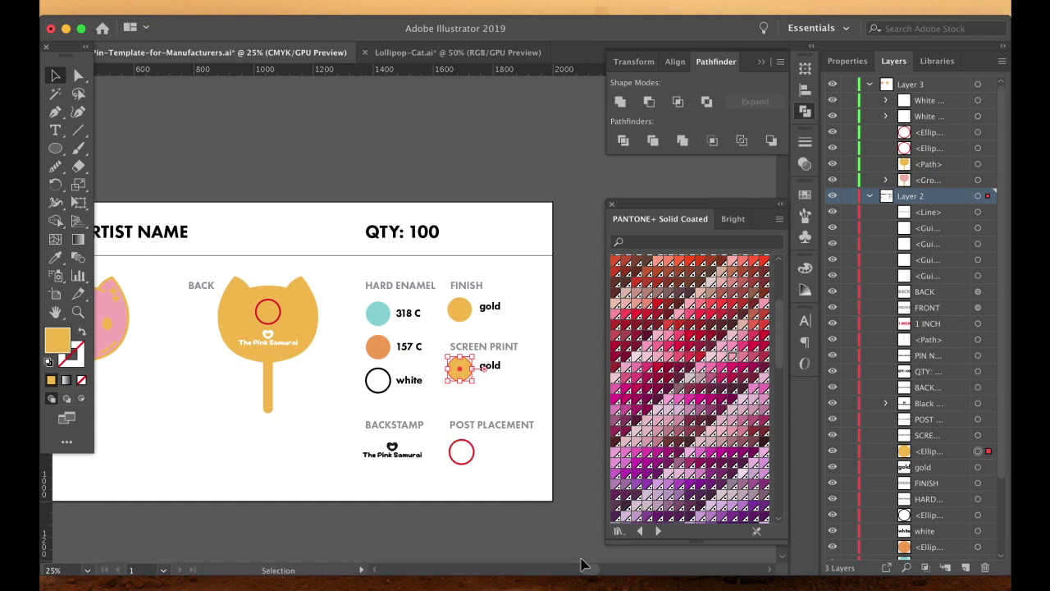
drag(589, 572, 581, 571)
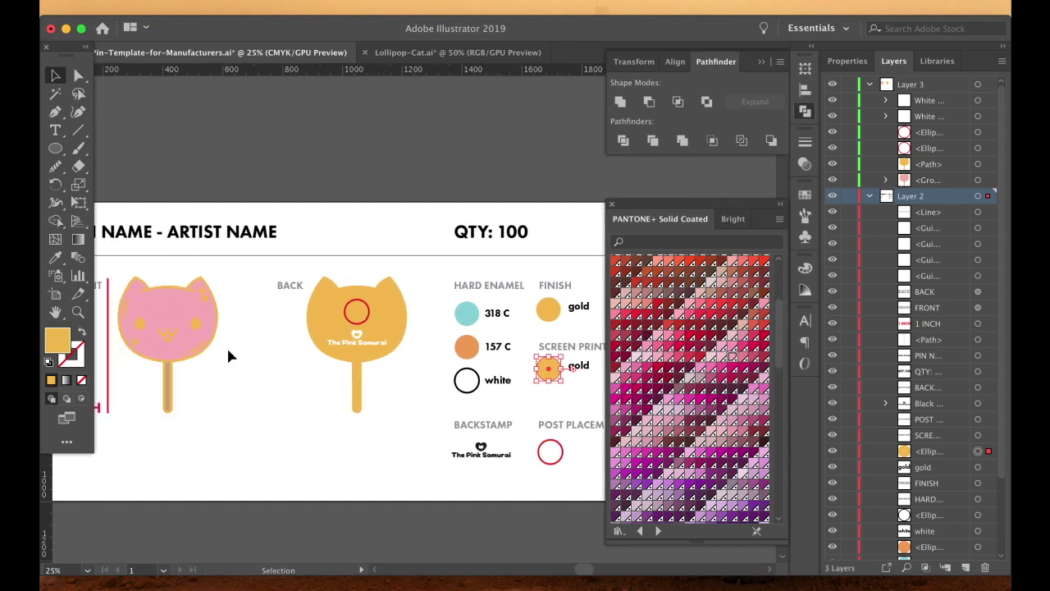
Fill a front cat sparkle with white #fffefd, then undo until SCREEN PRINT reads white
click(203, 295)
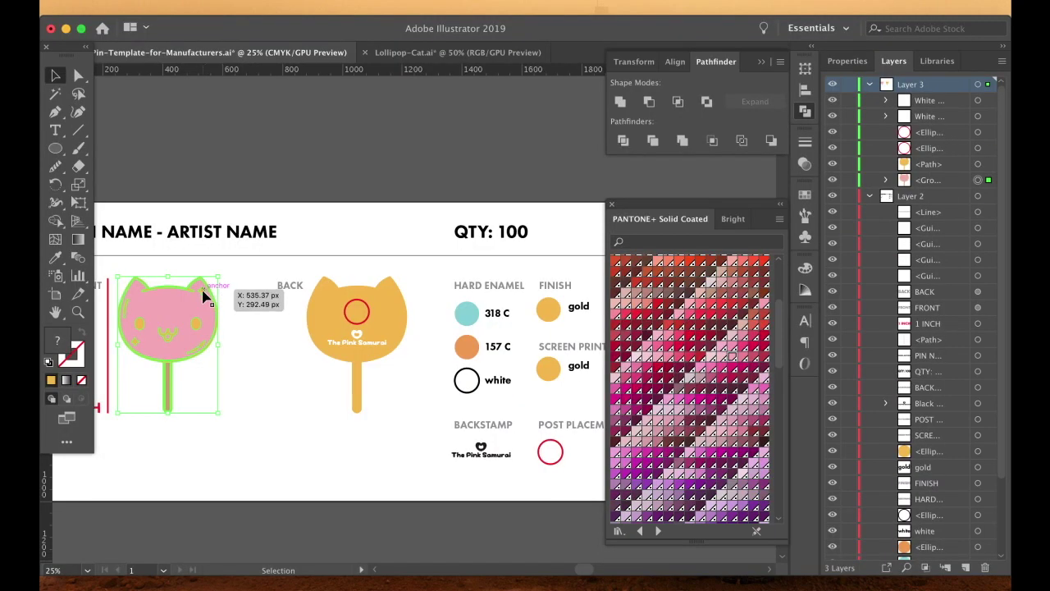
double_click(61, 340)
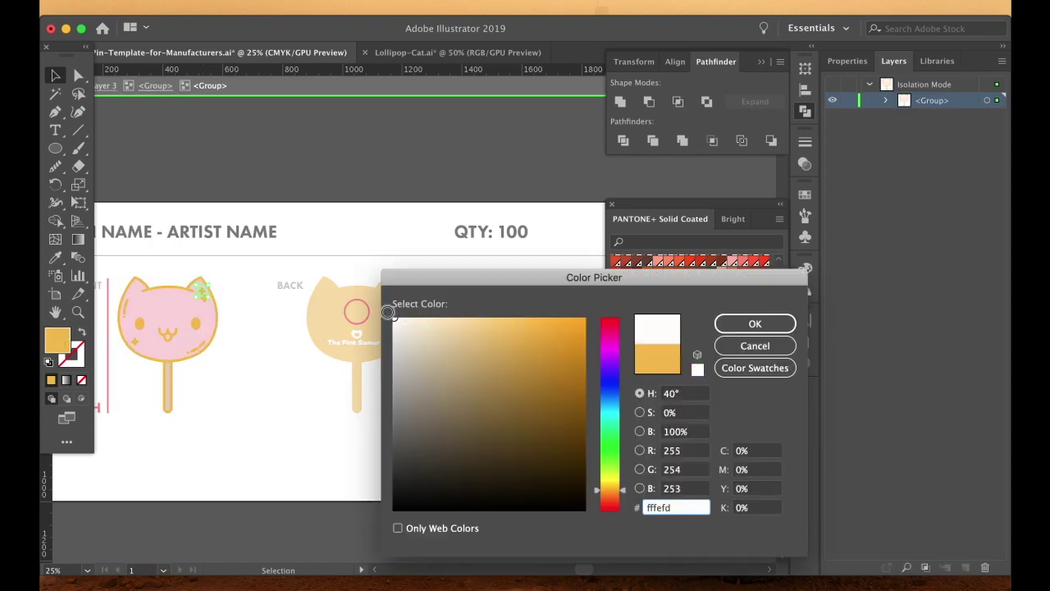
key(Escape)
click(548, 369)
key(super+z)
key(super+z)
key(super+z)
key(super+z)
key(super+z)
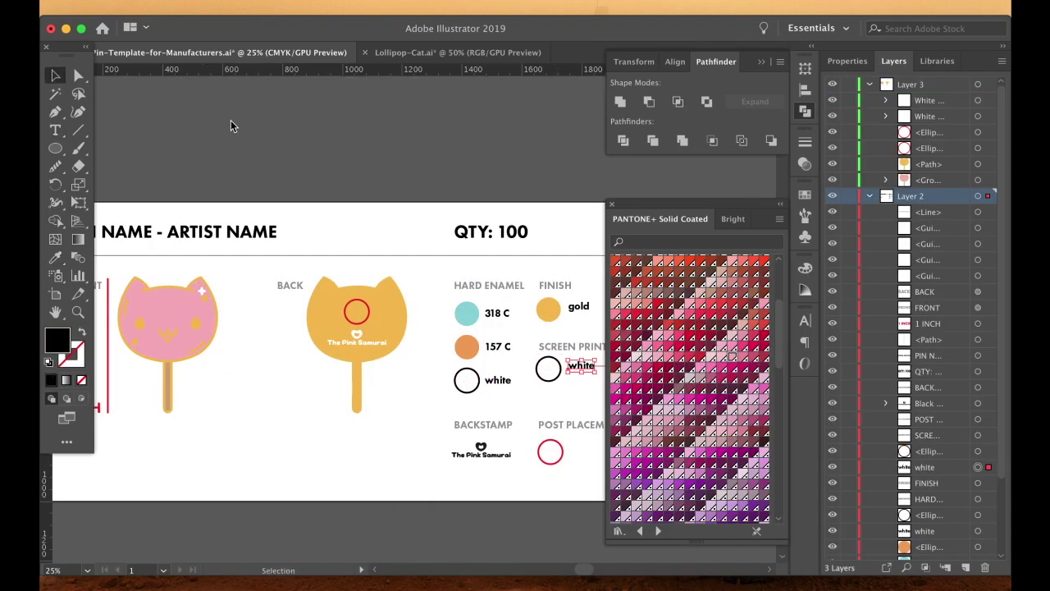
mouse_move(582, 569)
mouse_down()
mouse_move(573, 572)
mouse_move(587, 568)
mouse_up()
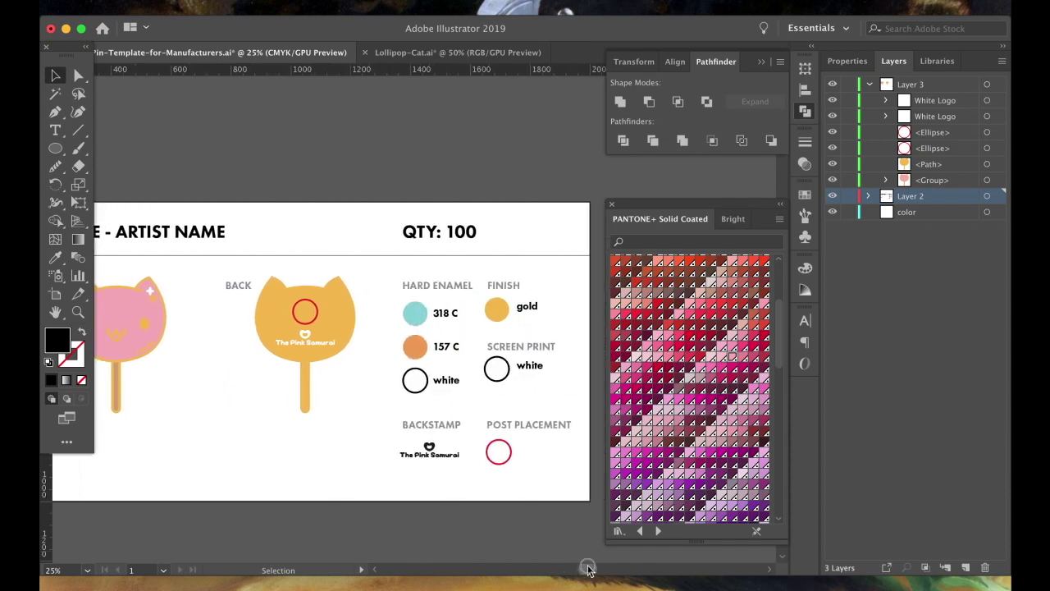
drag(587, 569, 583, 568)
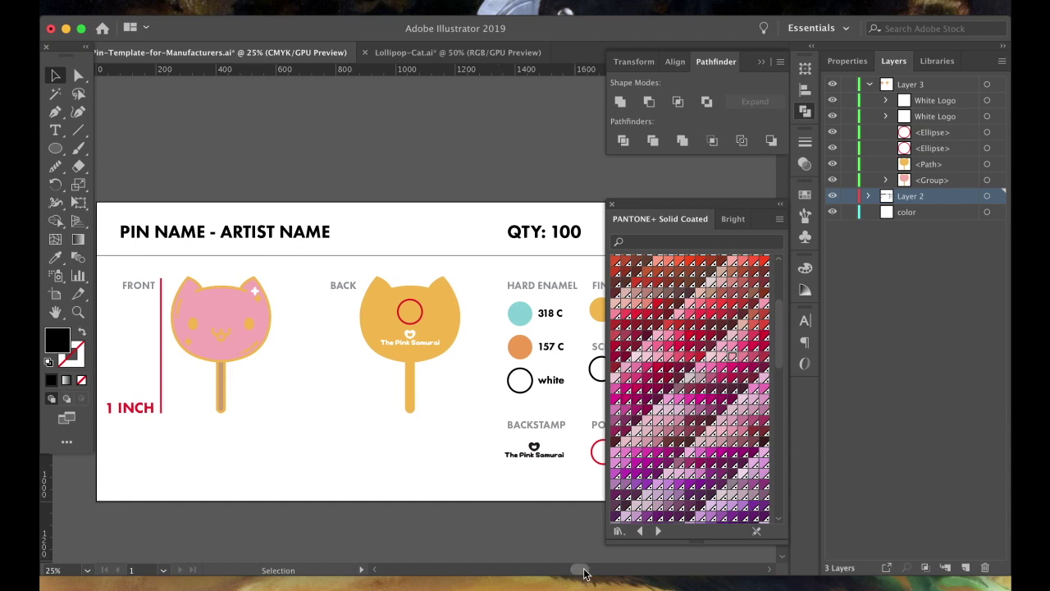
drag(584, 570, 584, 567)
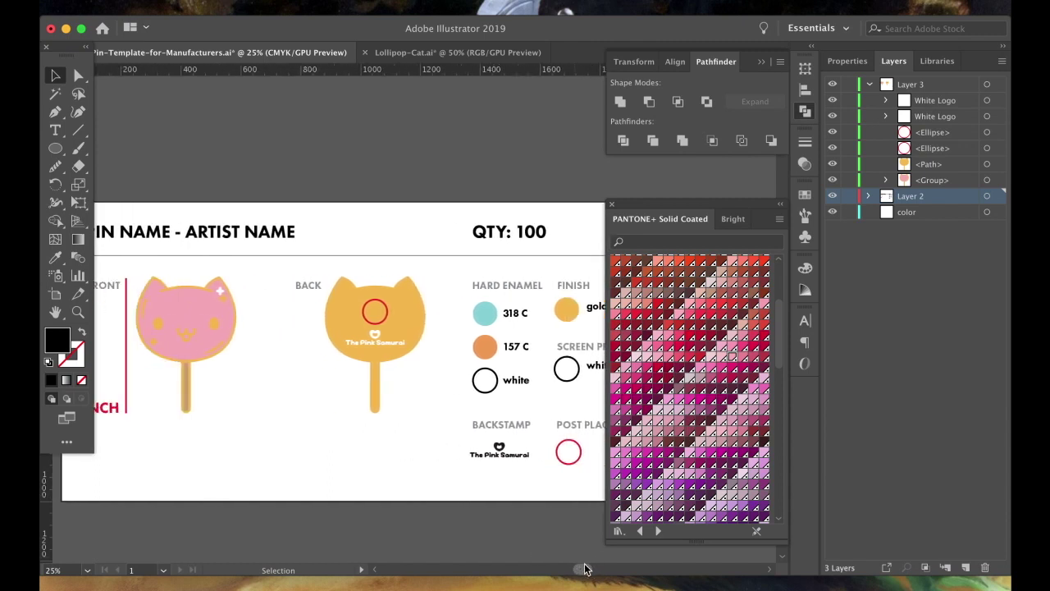